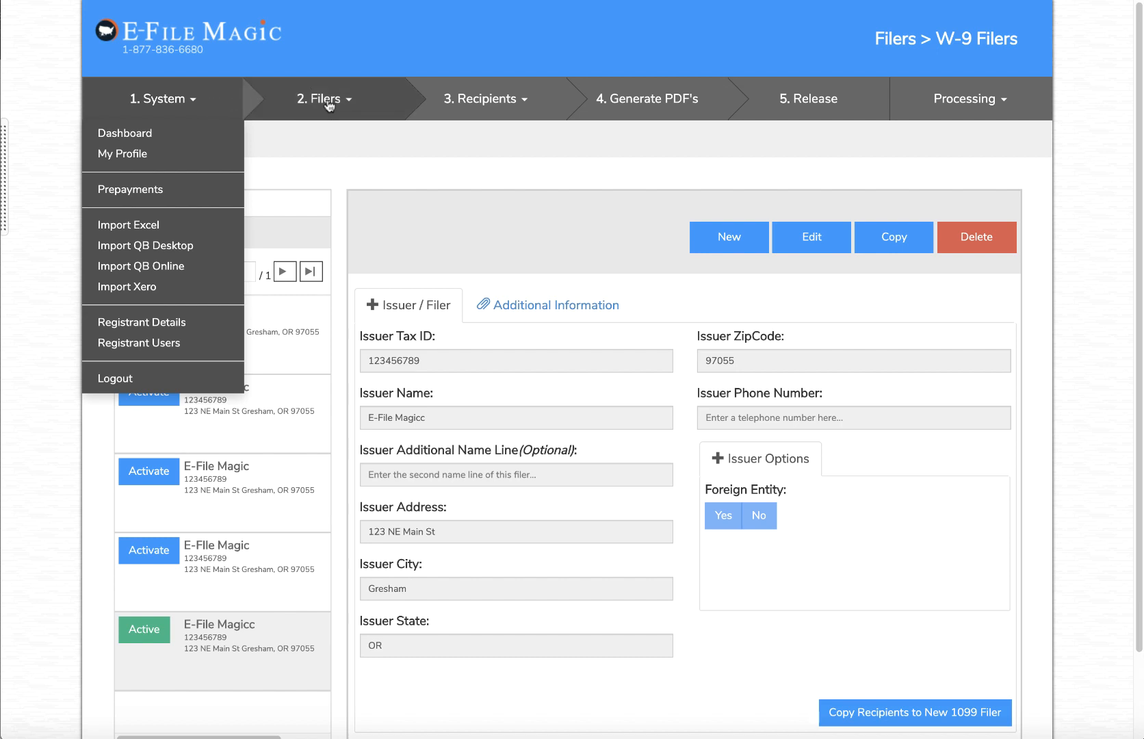
Go to the W-9 Filers page and start a blank new filer record
click(328, 104)
click(316, 193)
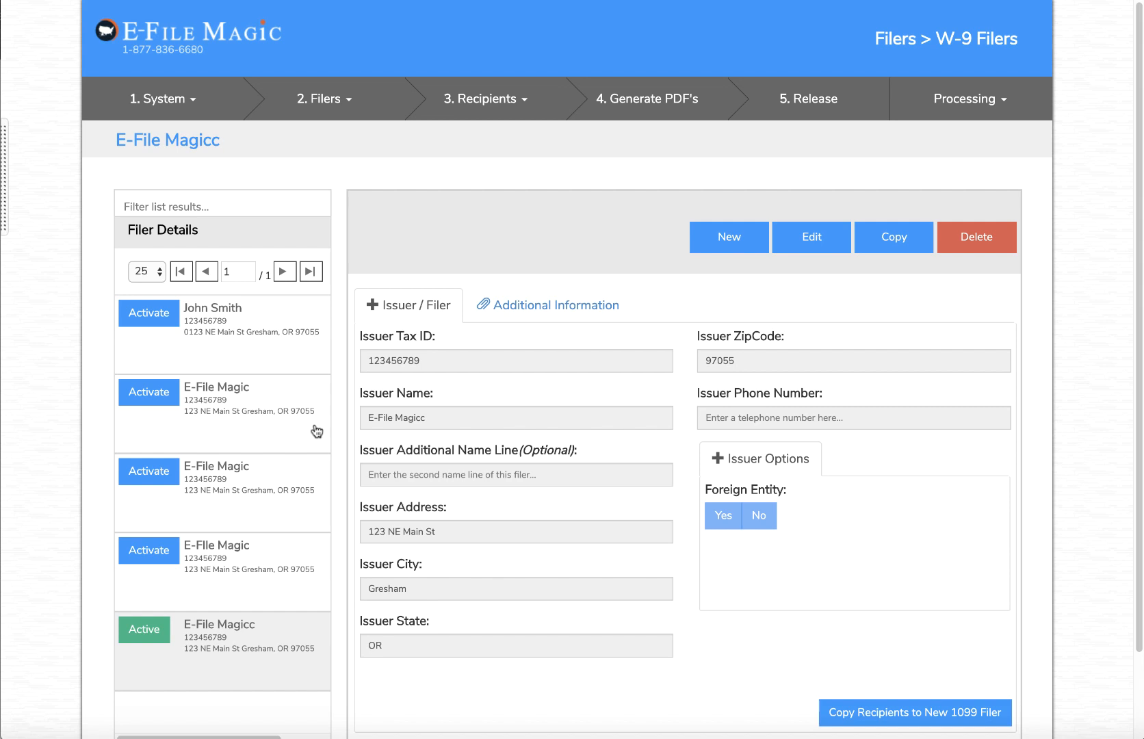
click(729, 239)
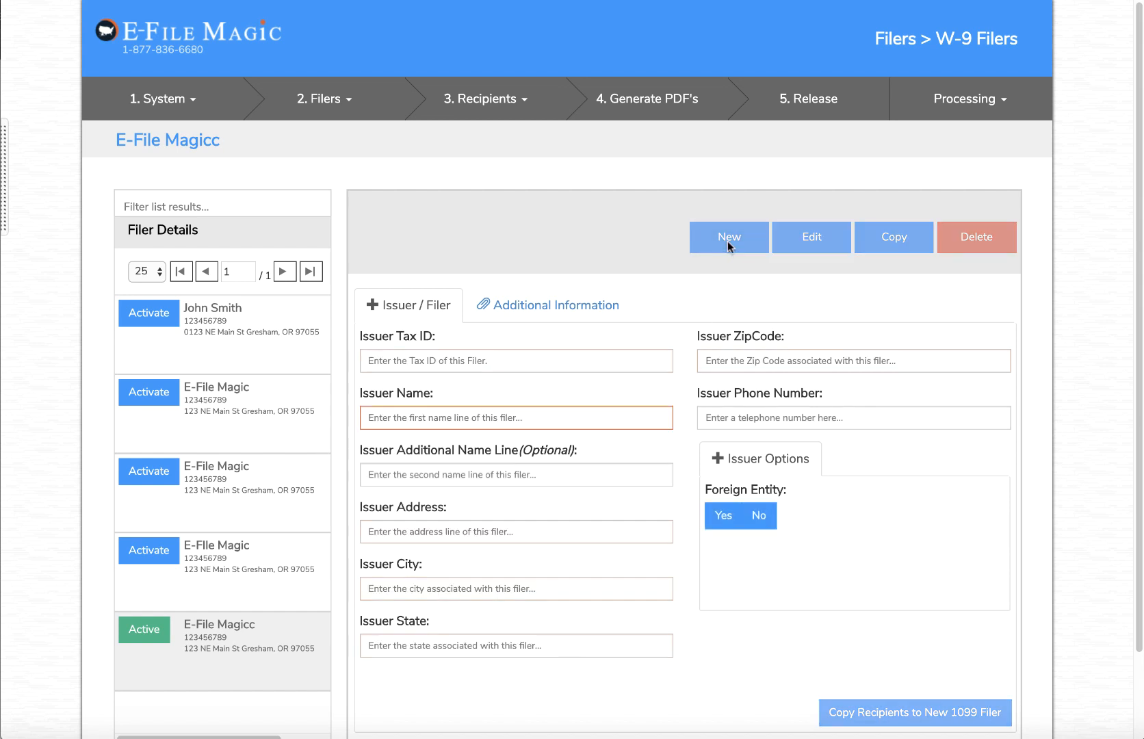
Enter the issuer tax ID and the issuer name E-File Magic, correcting the extra letter
click(493, 359)
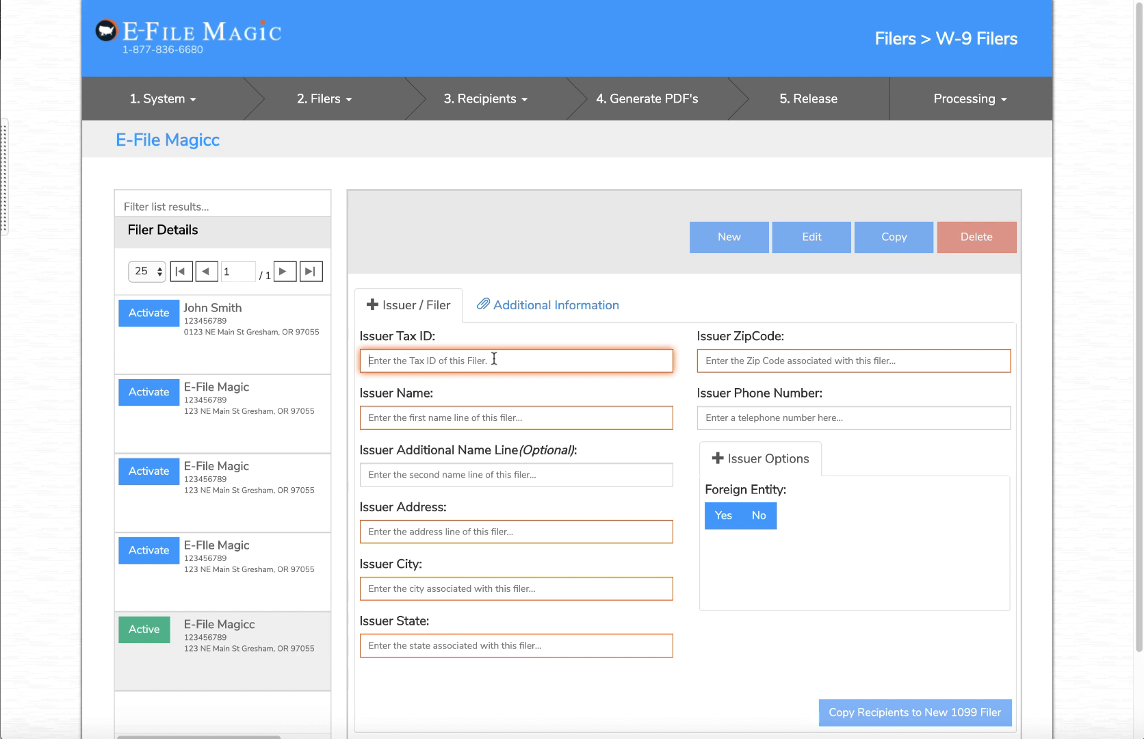
text(123456789)
key(Tab)
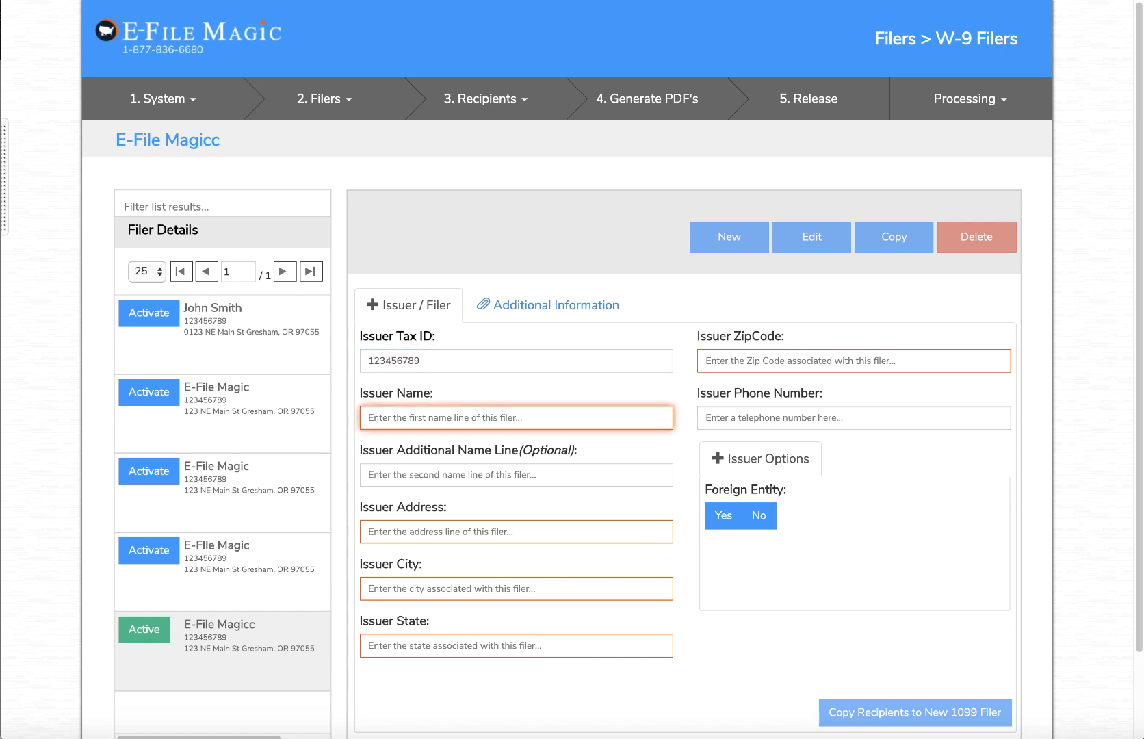
text(E-File Magicc)
key(Tab)
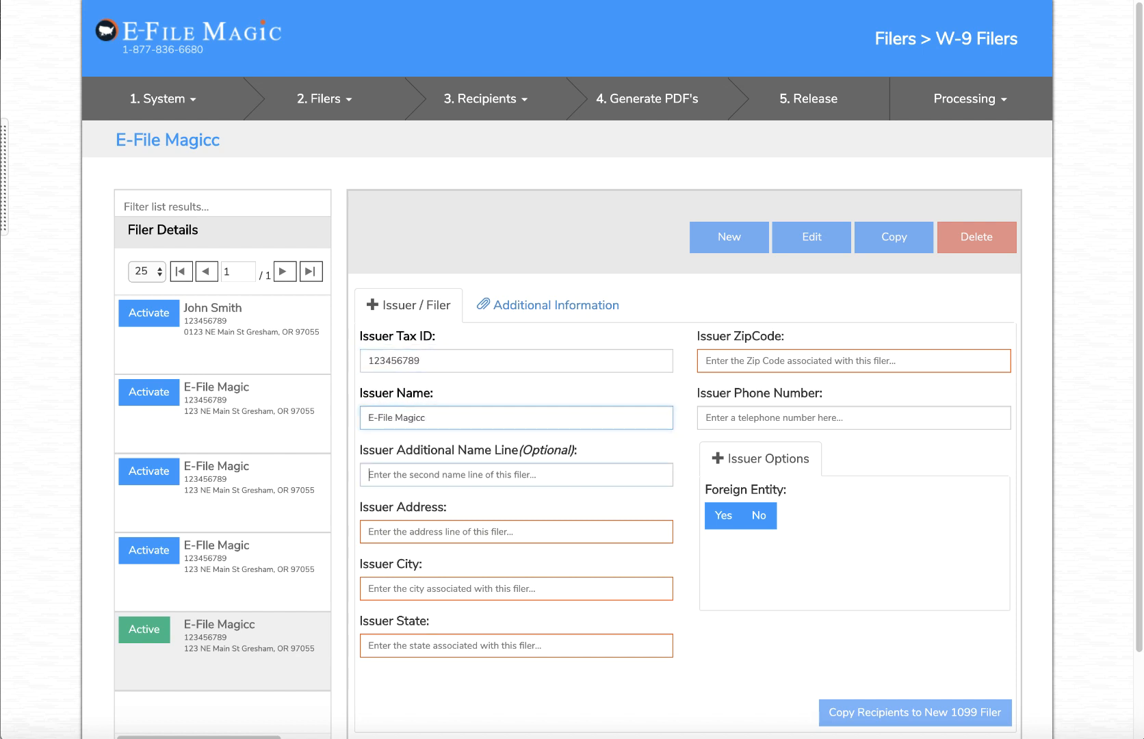
key(shift+Tab)
key(Right)
key(BackSpace)
key(Tab)
key(Tab)
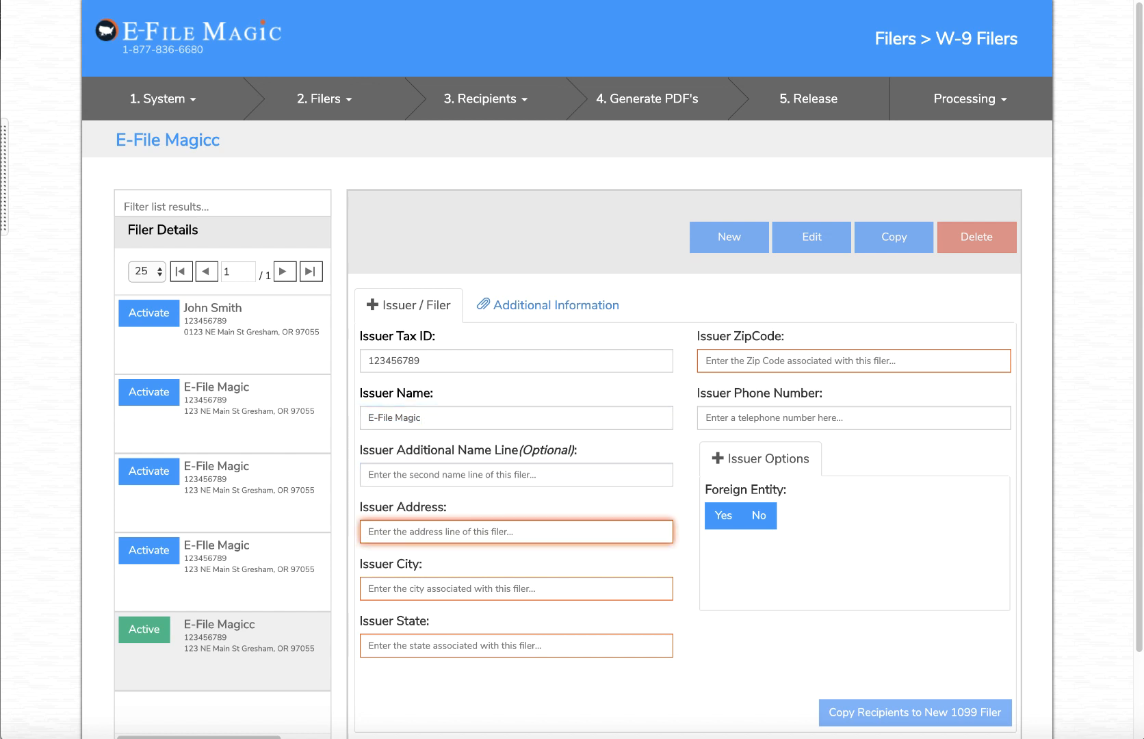
Fill in the issuer's street address, city, state, ZIP code and phone number, then save the filer
text(123 NE MAi)
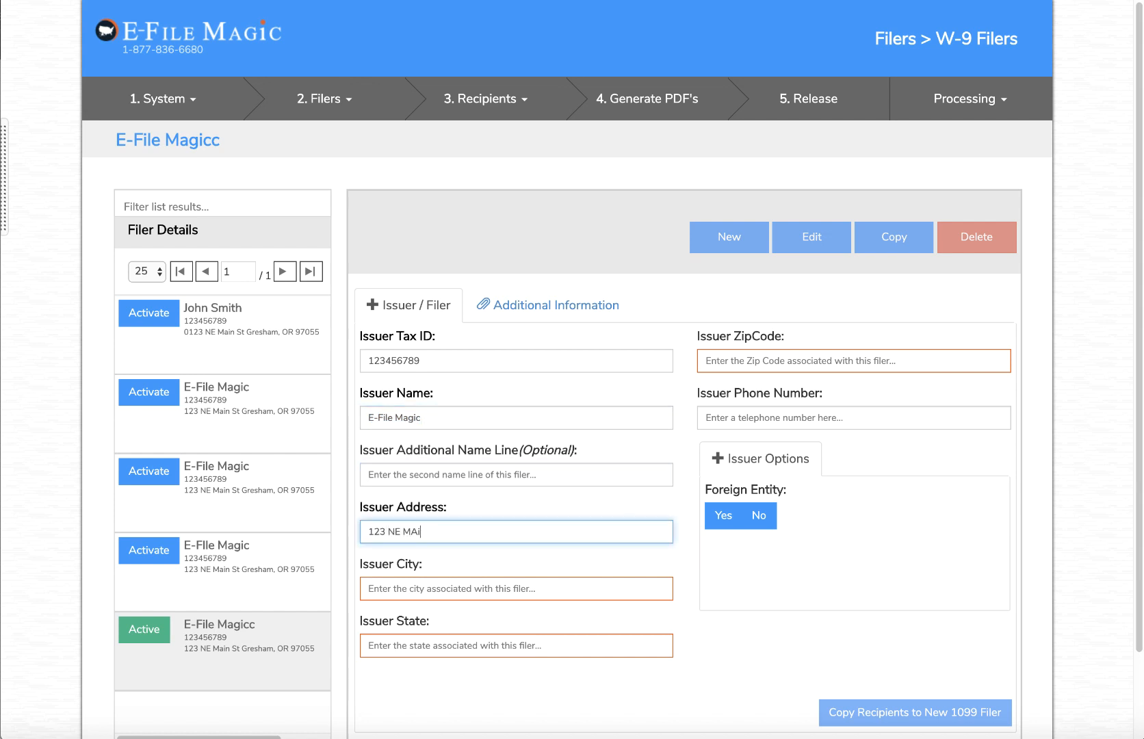
text(n St)
key(Tab)
text(Gresham)
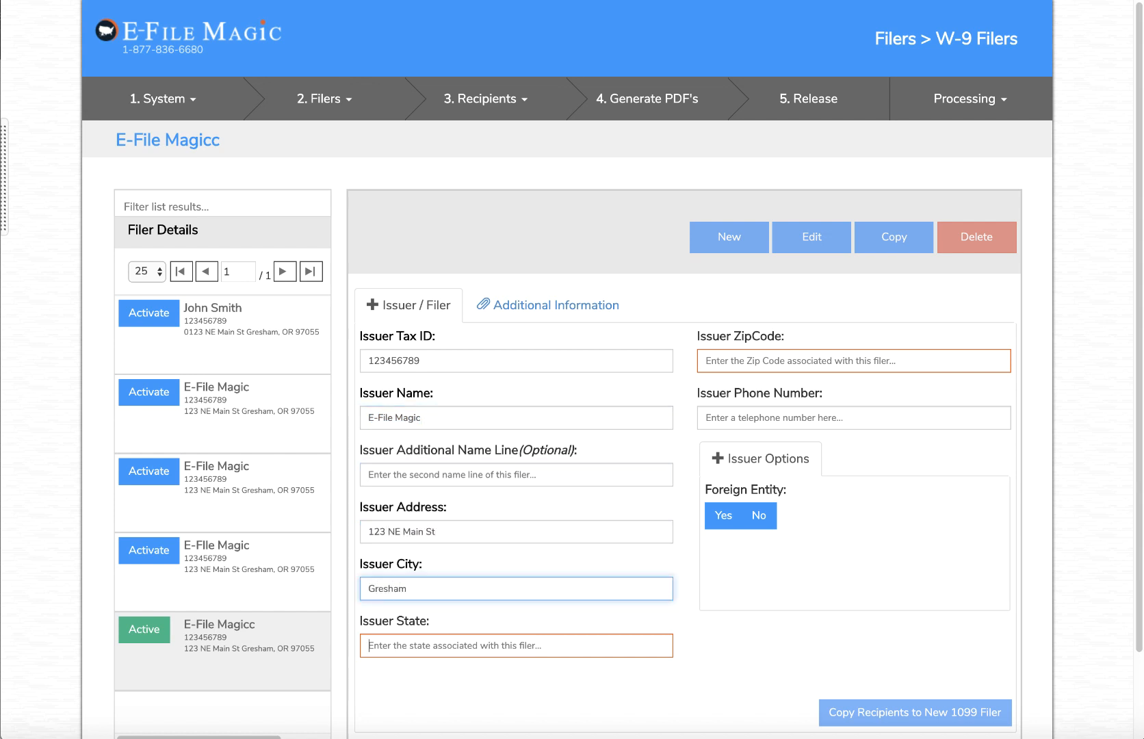
key(Tab)
text(OR)
key(Tab)
text(97055)
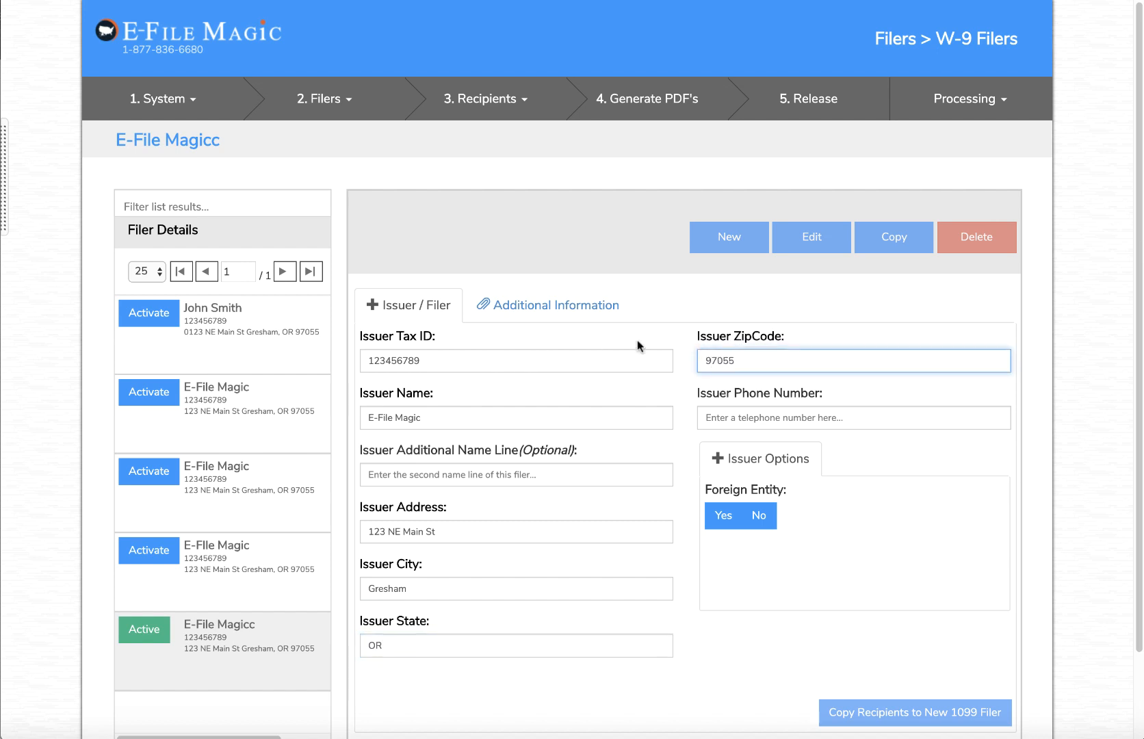
key(Tab)
text(50355)
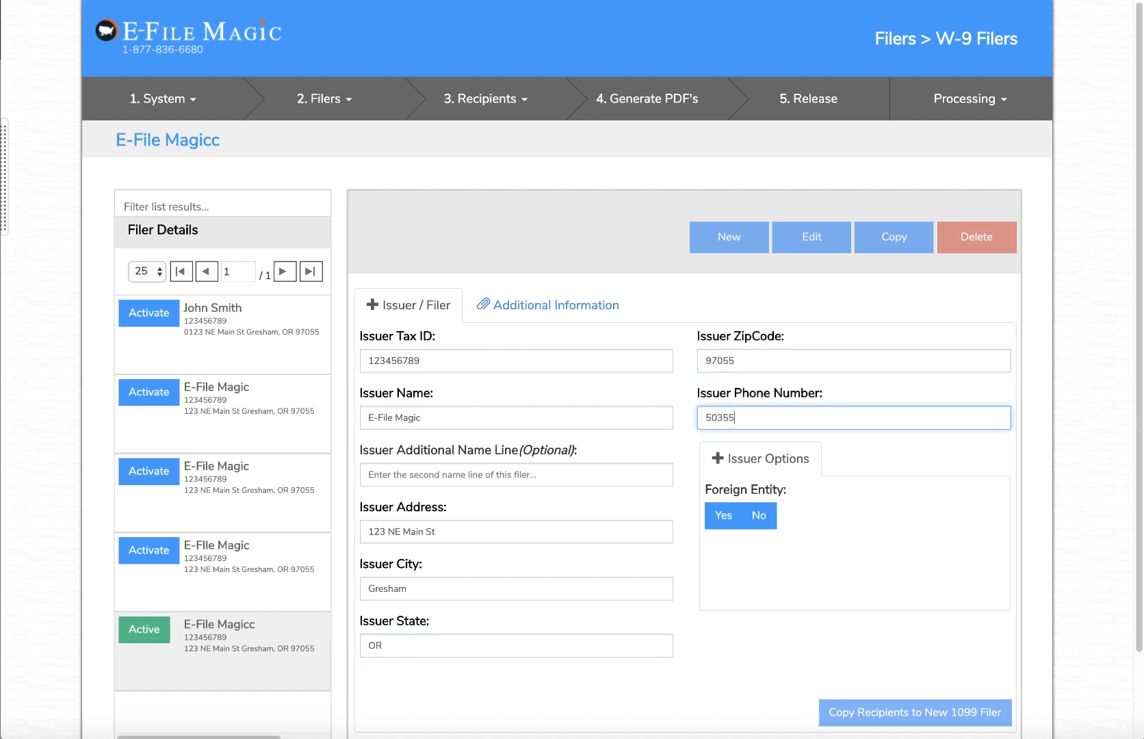
text(51234)
scroll(899, 546, down, 2)
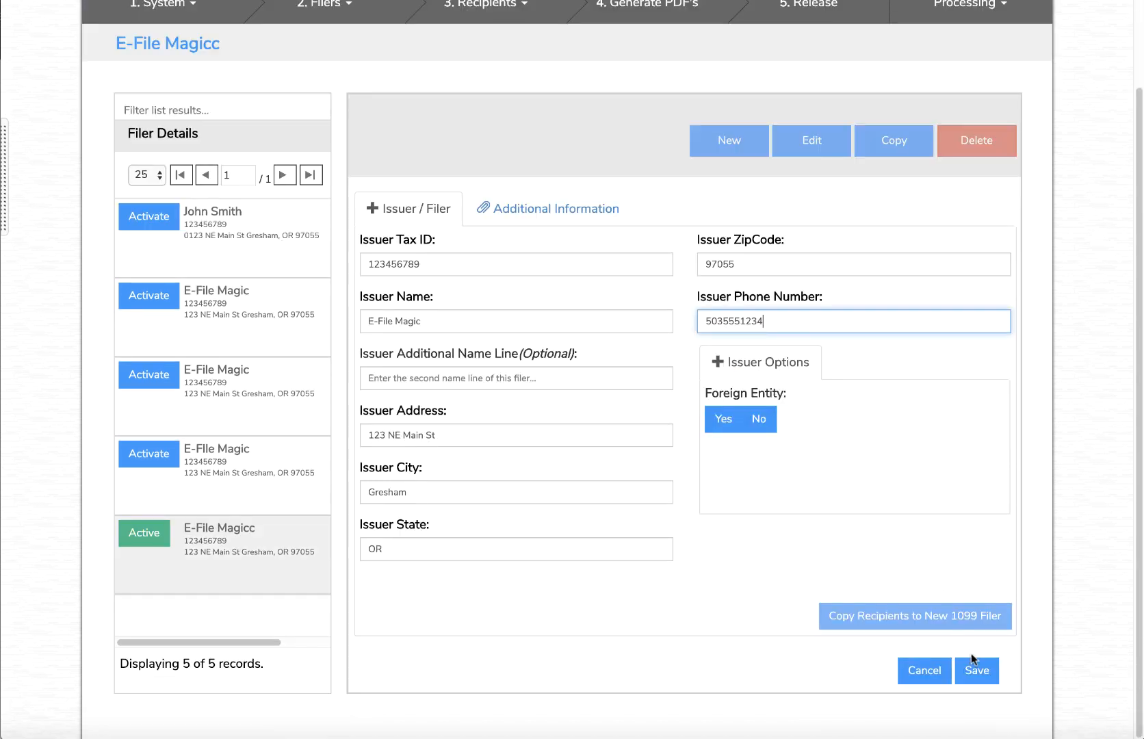
click(972, 658)
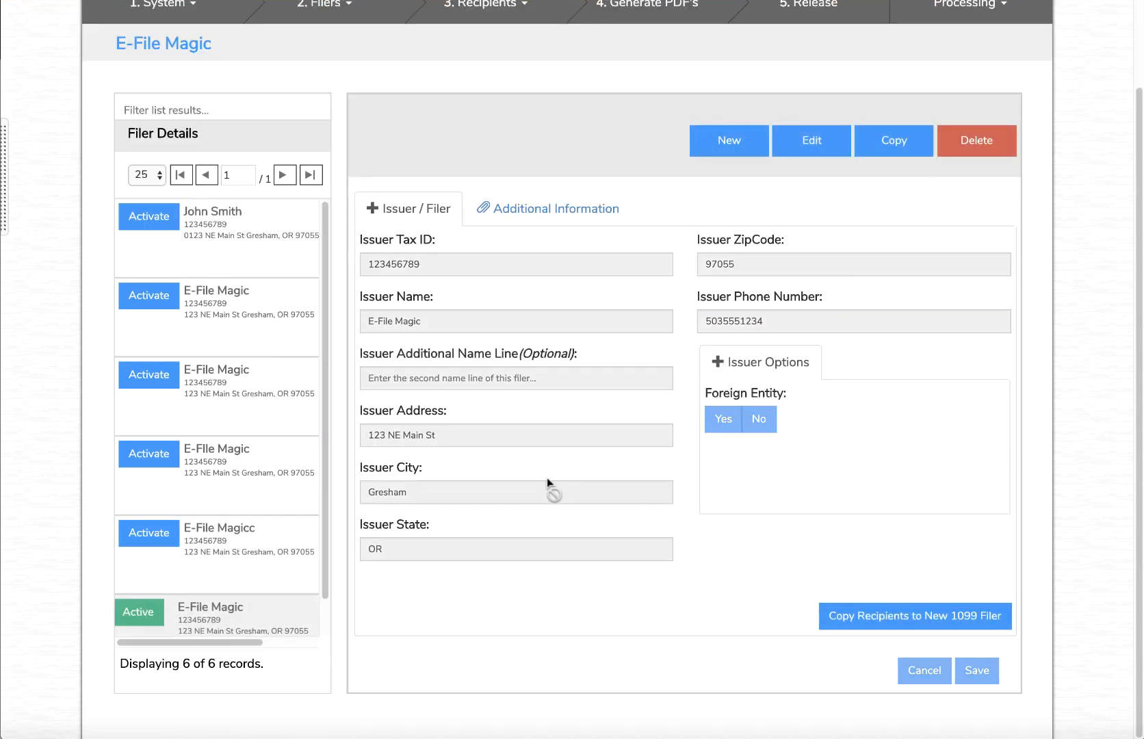
Start a new W-9 recipient from the Recipients management page
scroll(431, 561, up, 1)
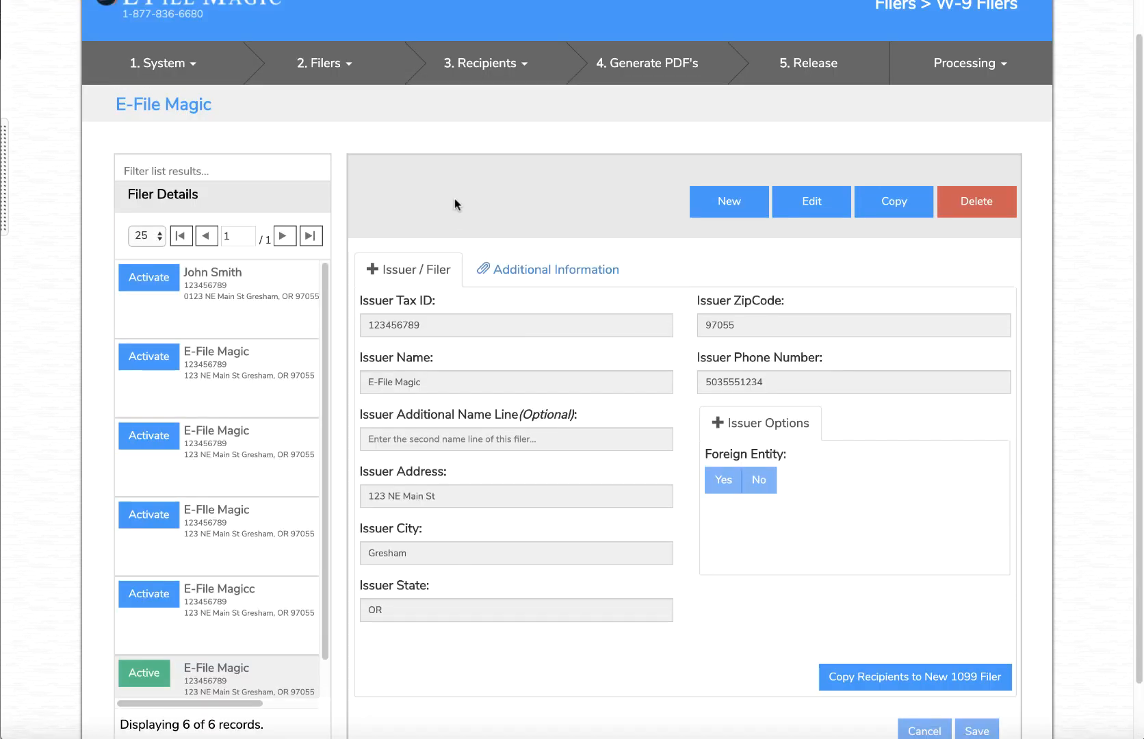
click(485, 65)
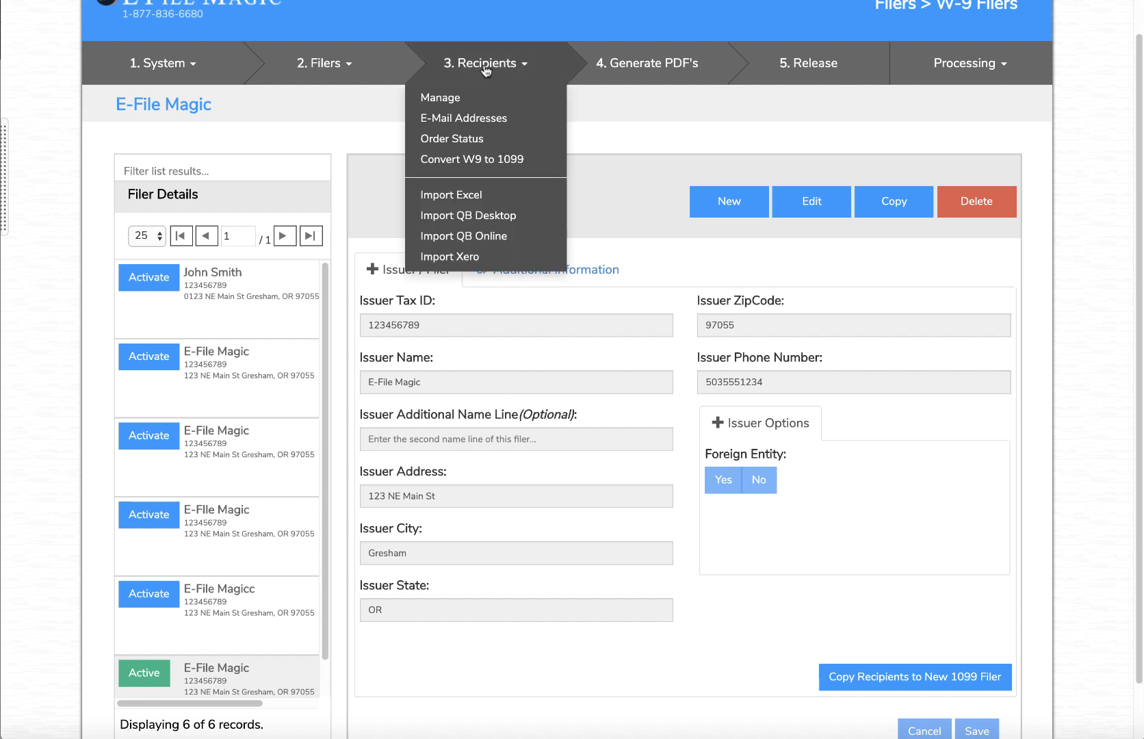
click(480, 98)
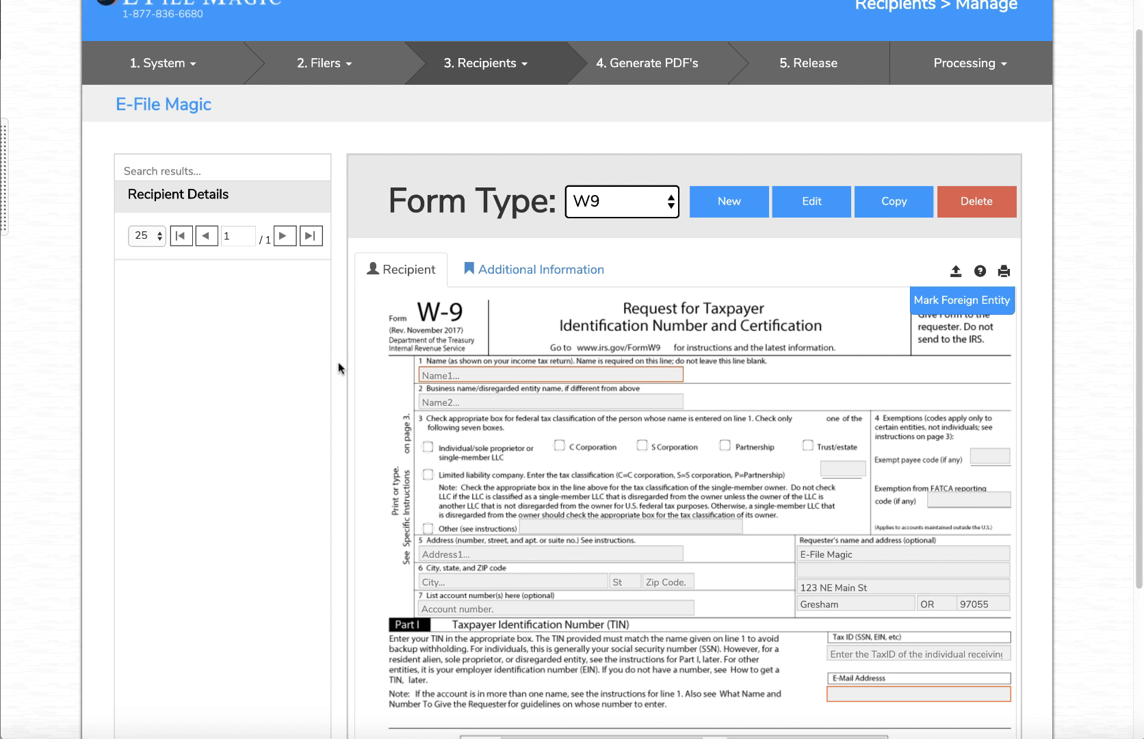
click(738, 211)
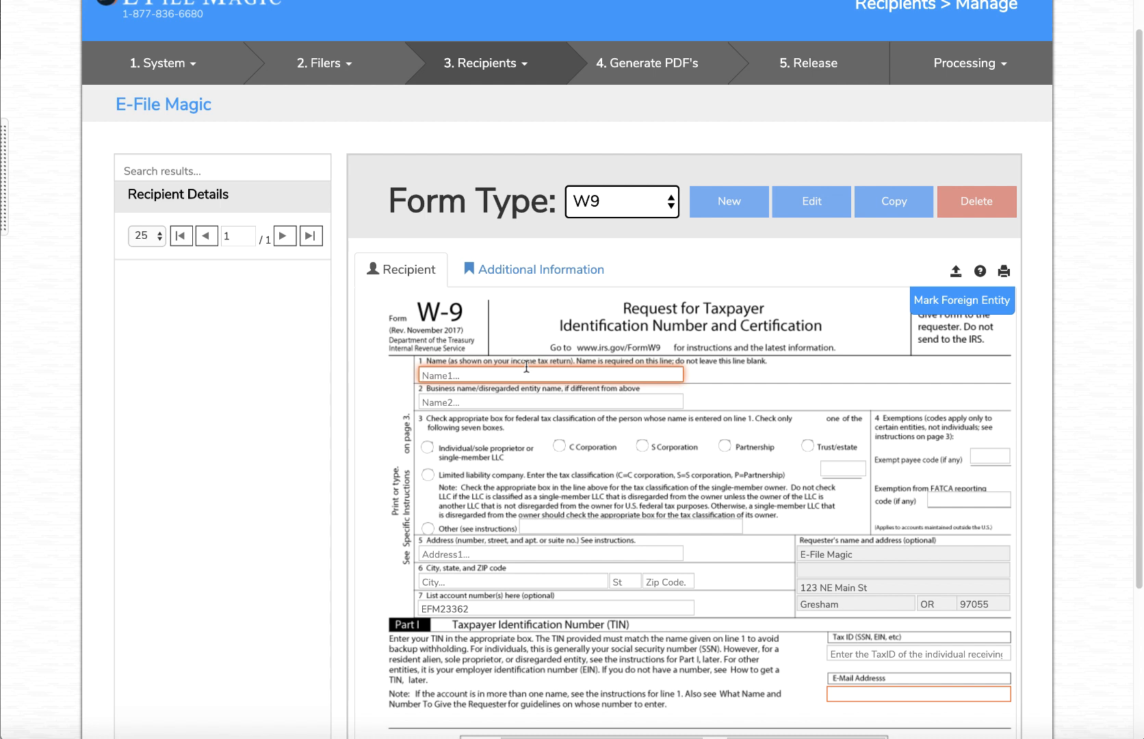
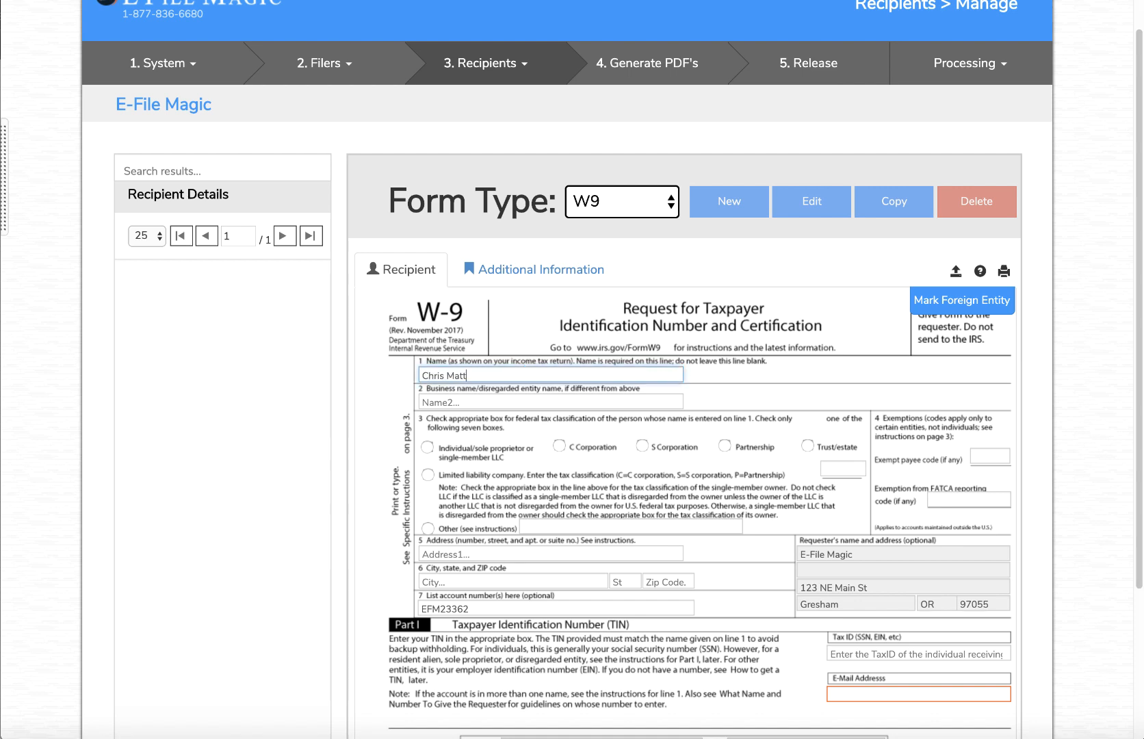
Enter the recipient's name and e-mail address and save the recipient
scroll(616, 386, down, 2)
click(863, 571)
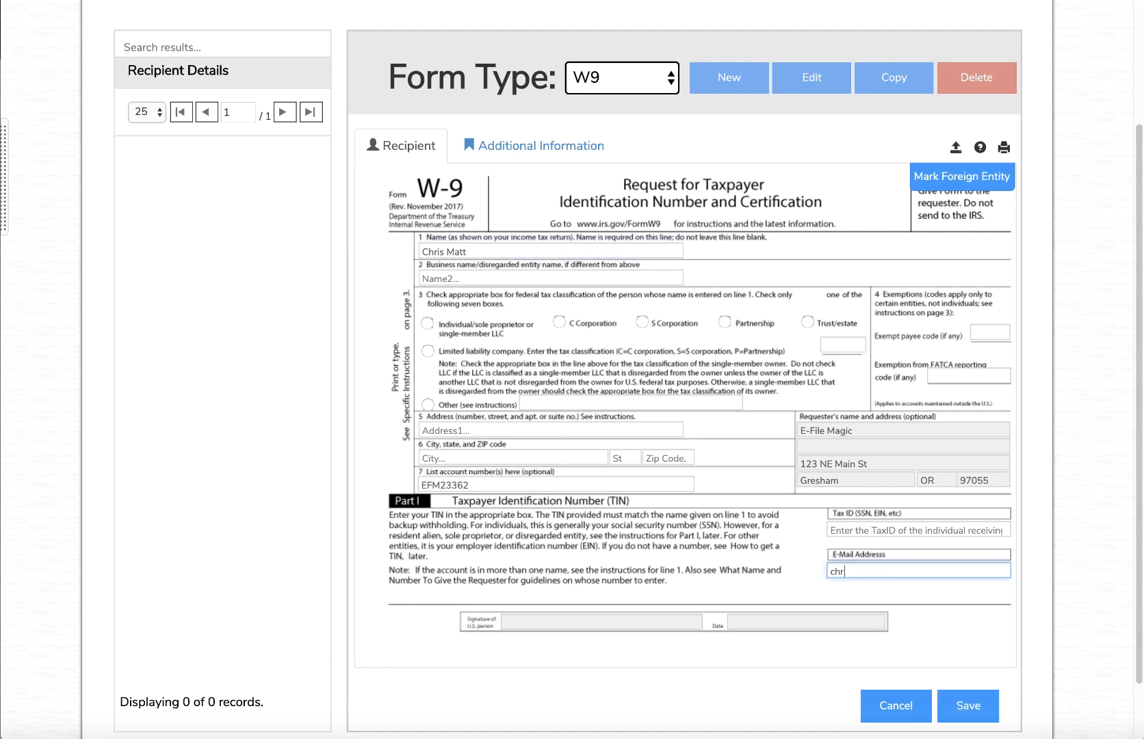
key(Tab)
click(968, 705)
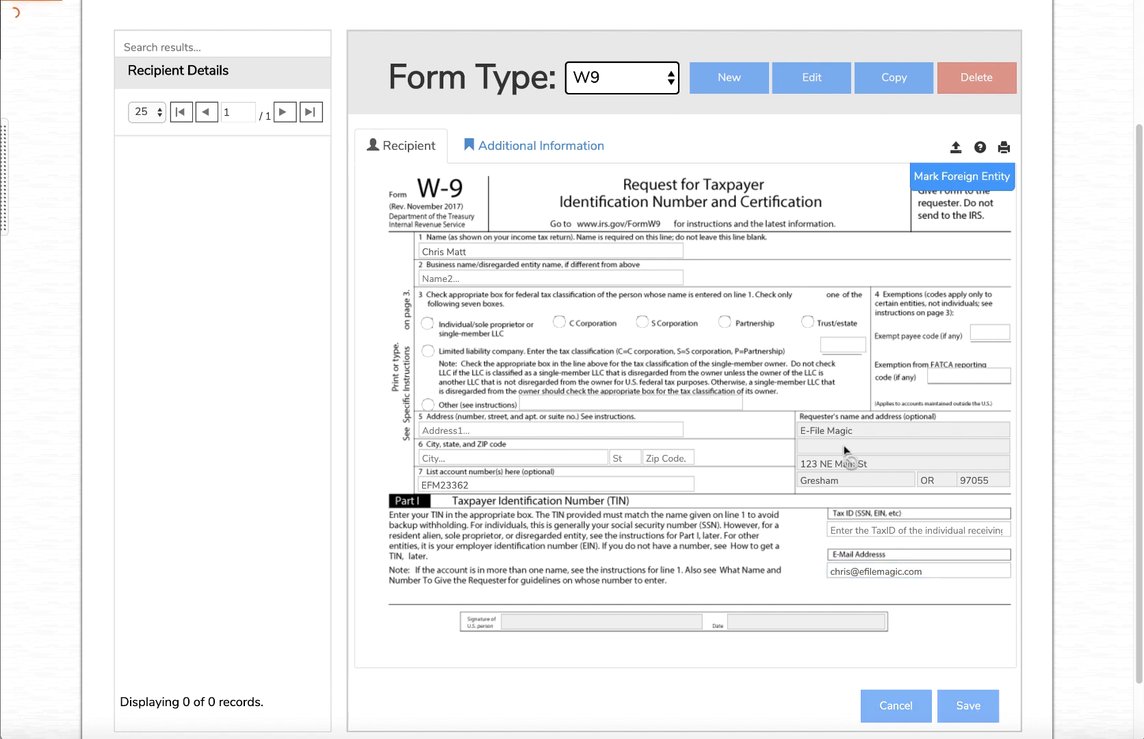
Go to the order release page
scroll(605, 392, up, 1)
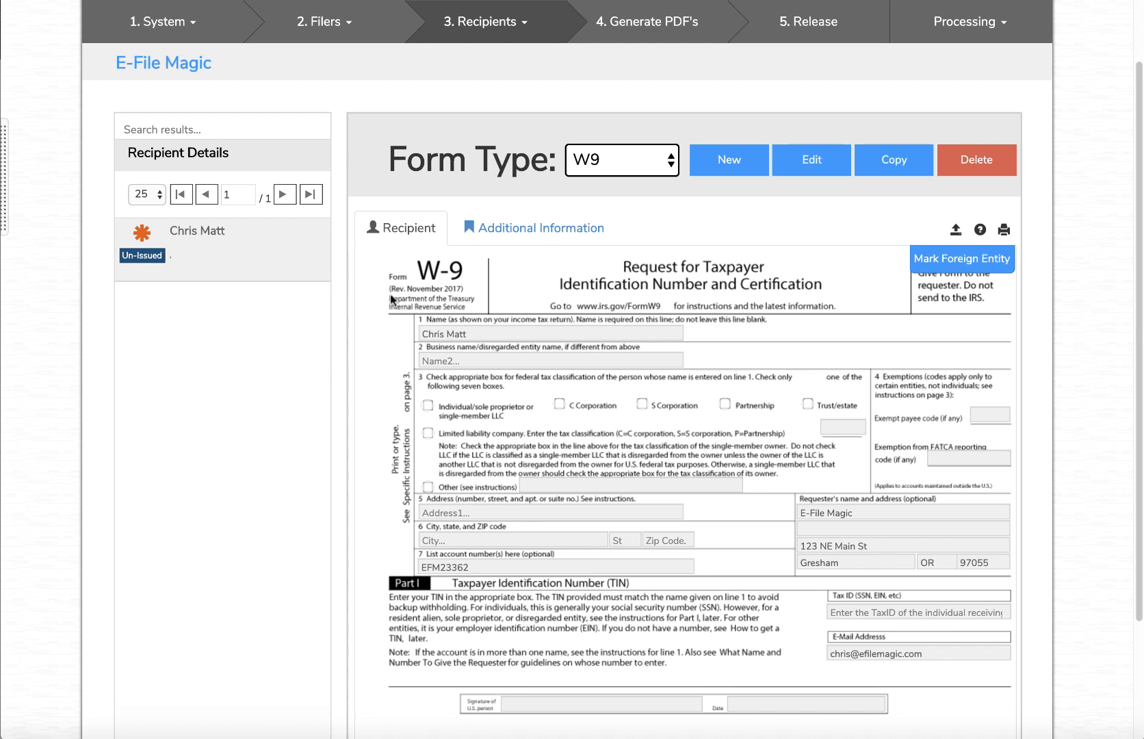
scroll(508, 368, up, 1)
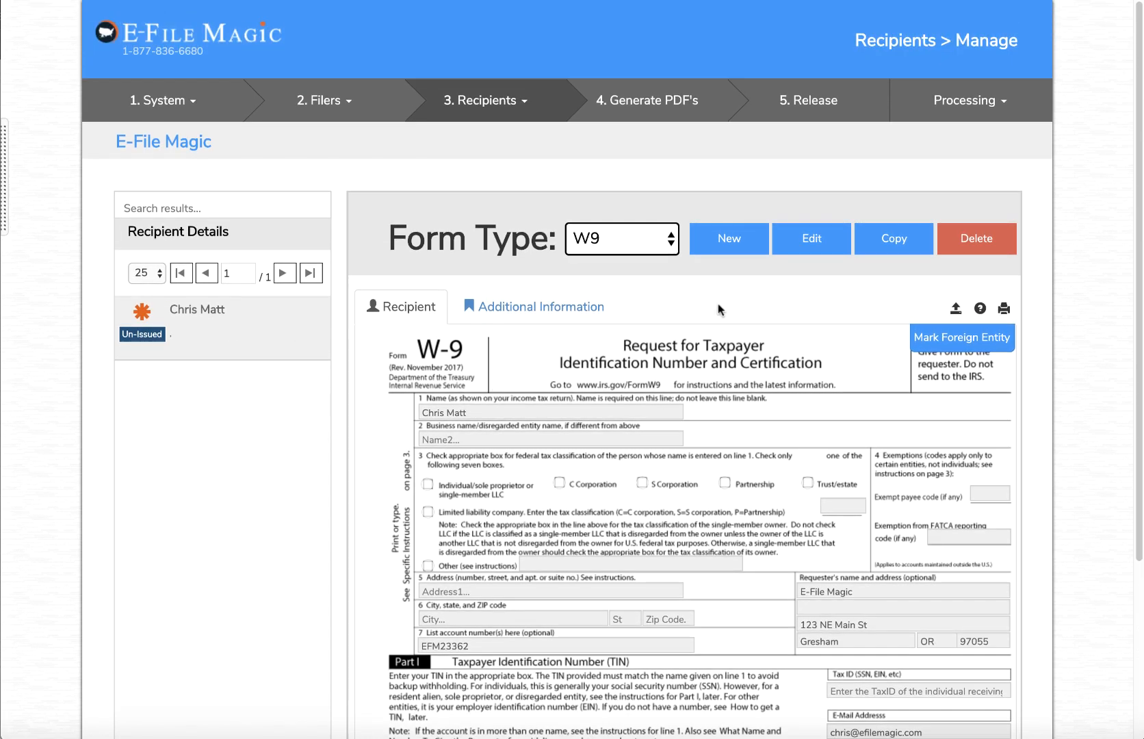
click(821, 106)
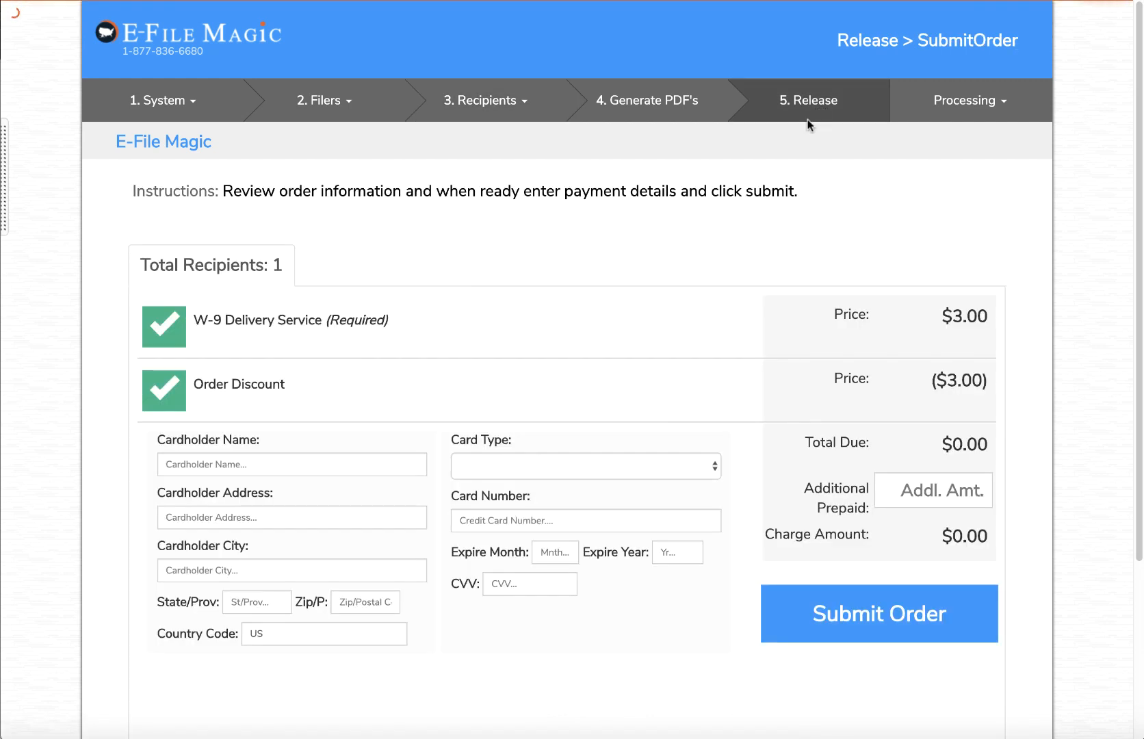
Place the W-9 order by accepting the terms, then open the emailed Enter TaxPayer Information link
click(898, 613)
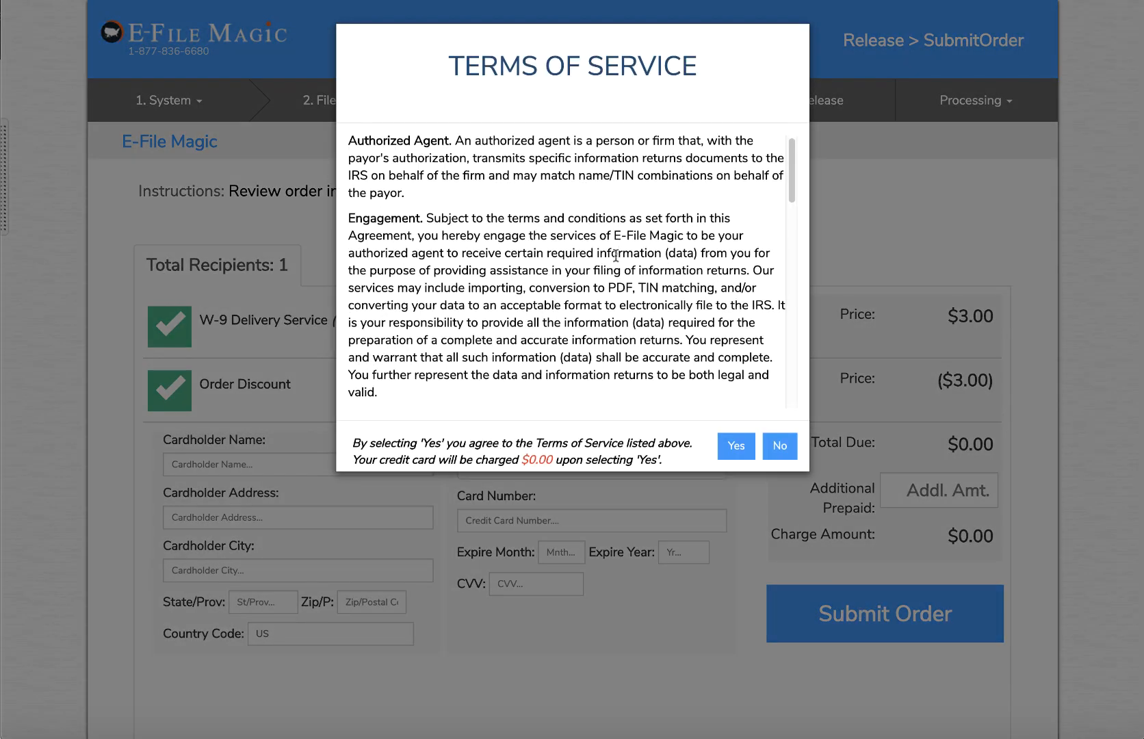
scroll(718, 392, down, 15)
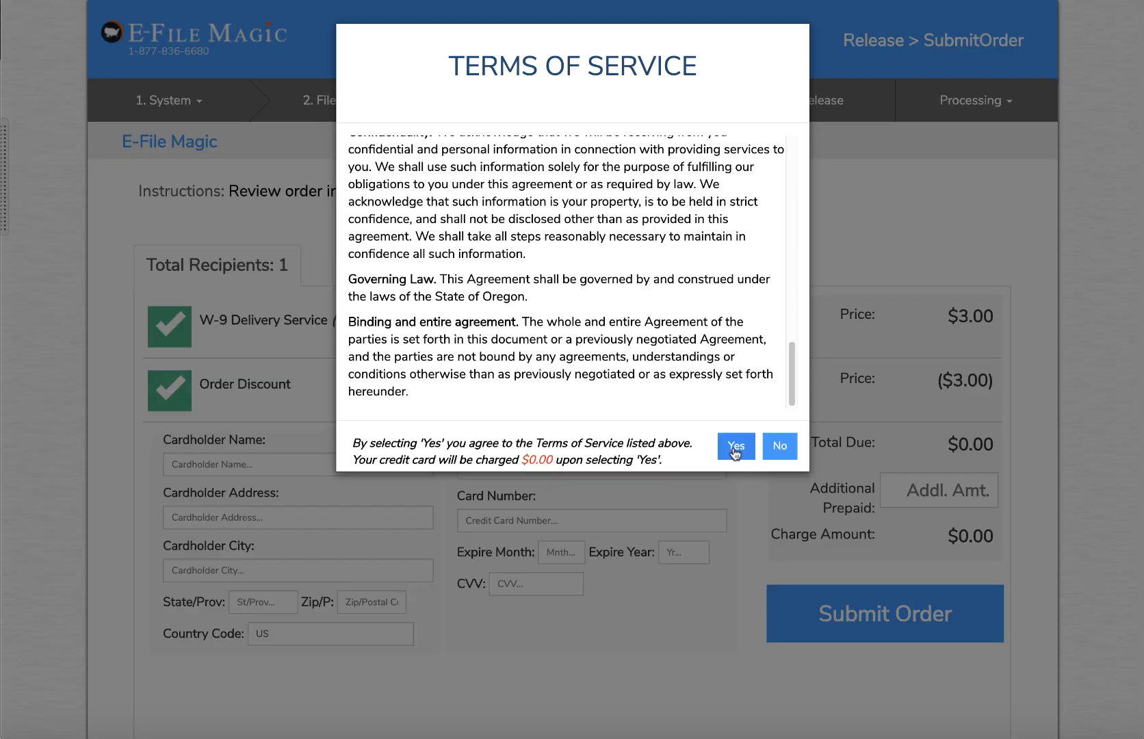
click(736, 446)
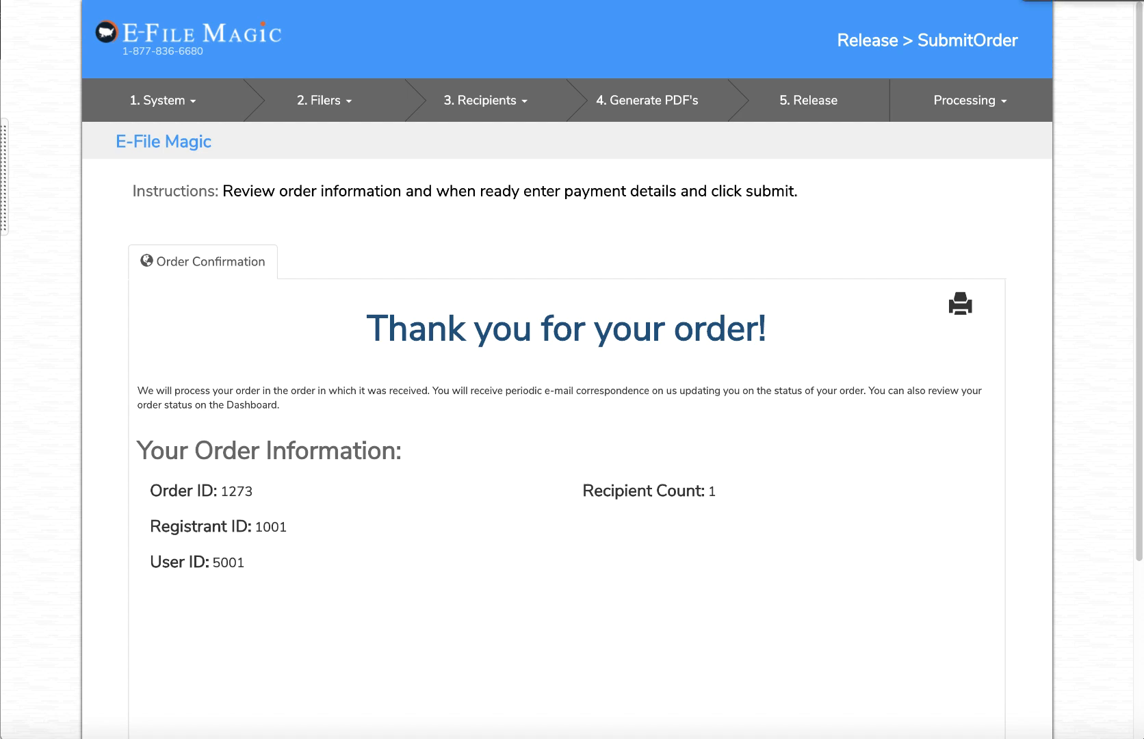
drag(1143, 54, 670, 69)
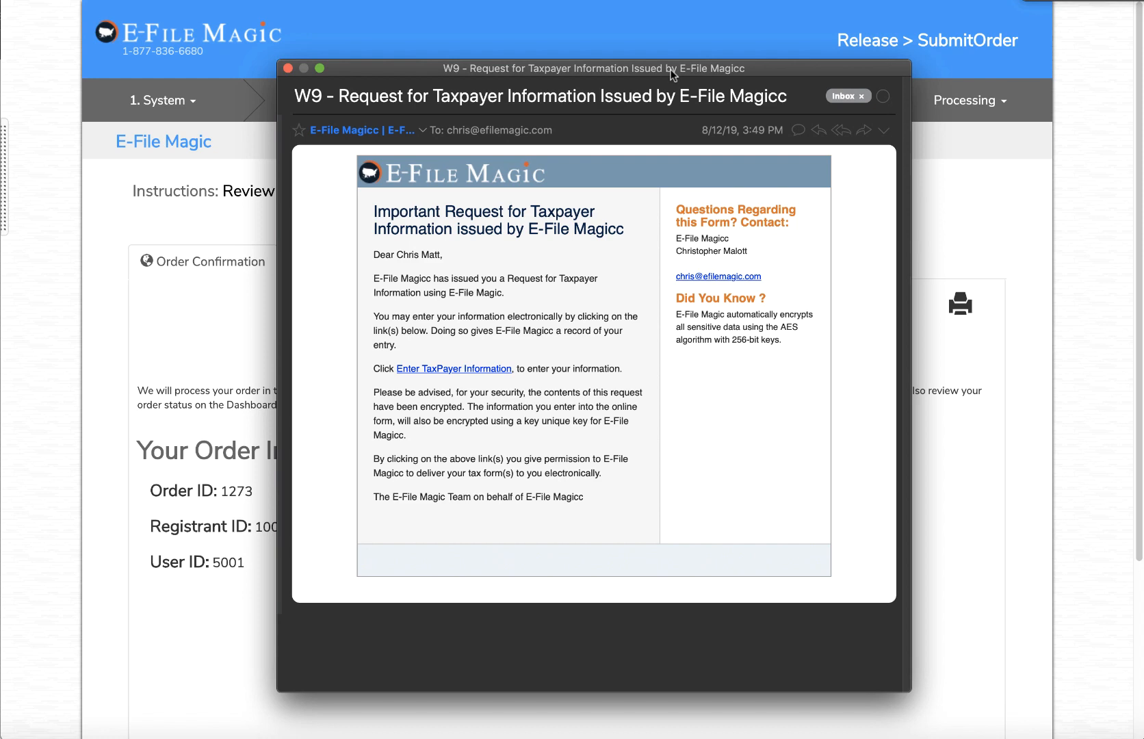
click(466, 368)
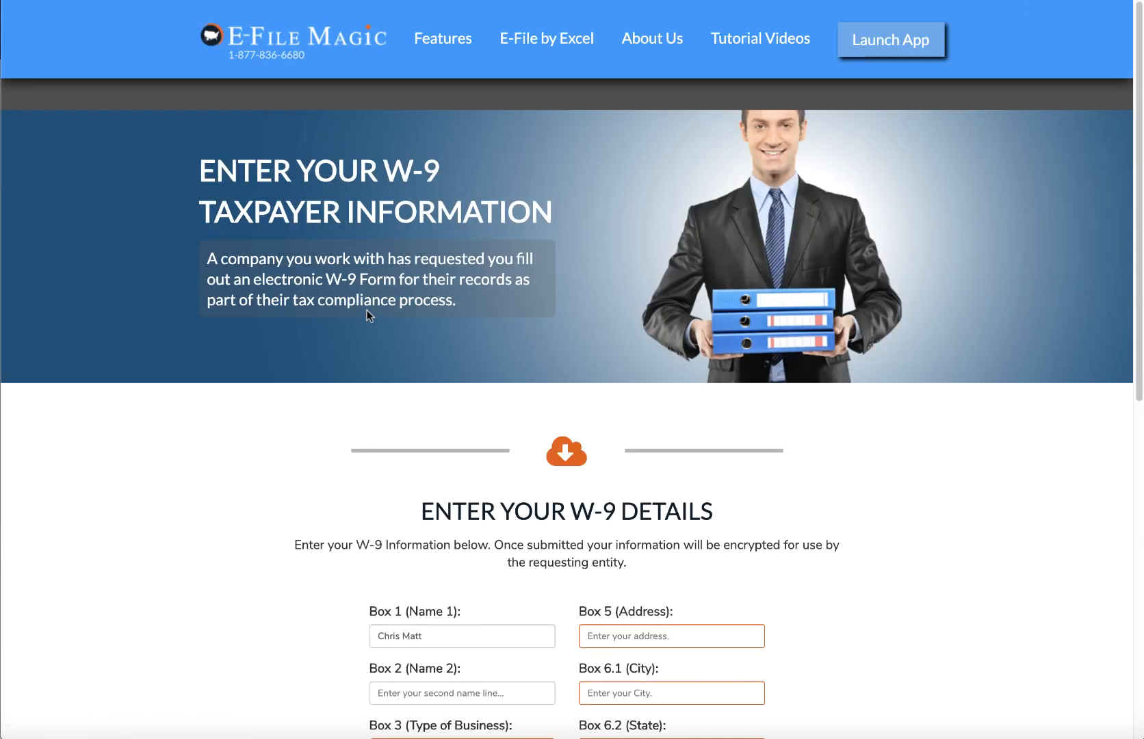
Select C Corp. as the business type in Box 3 of the W-9
scroll(442, 386, down, 3)
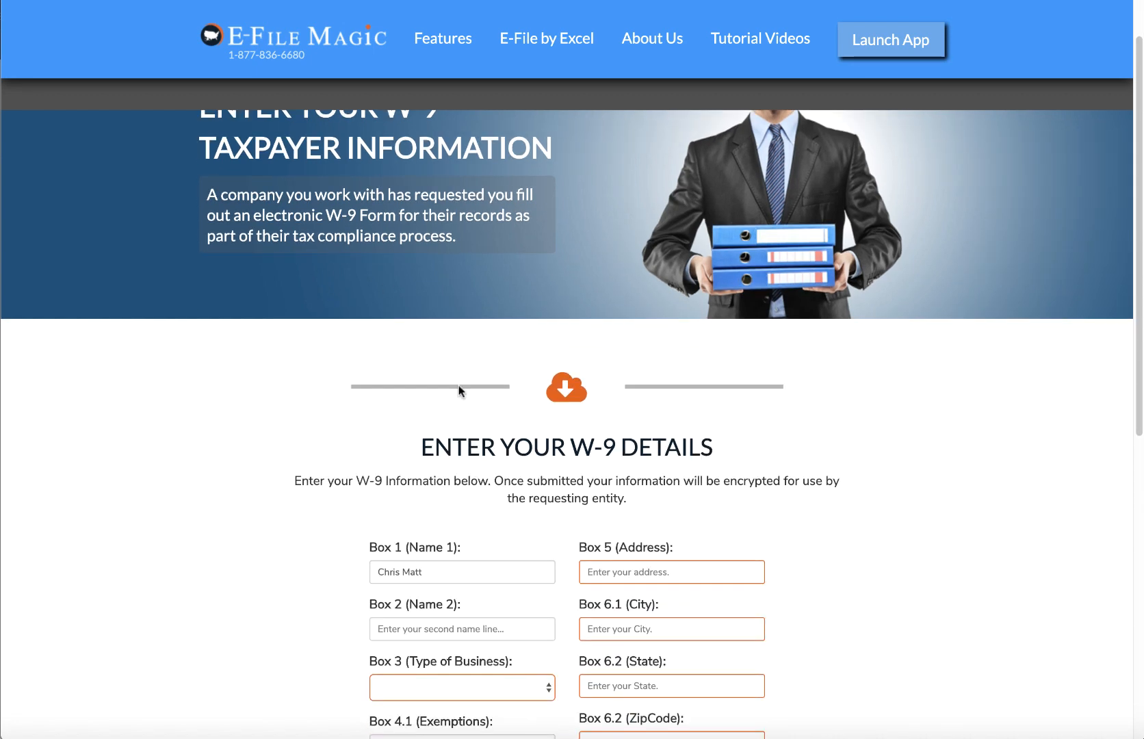
scroll(327, 386, down, 4)
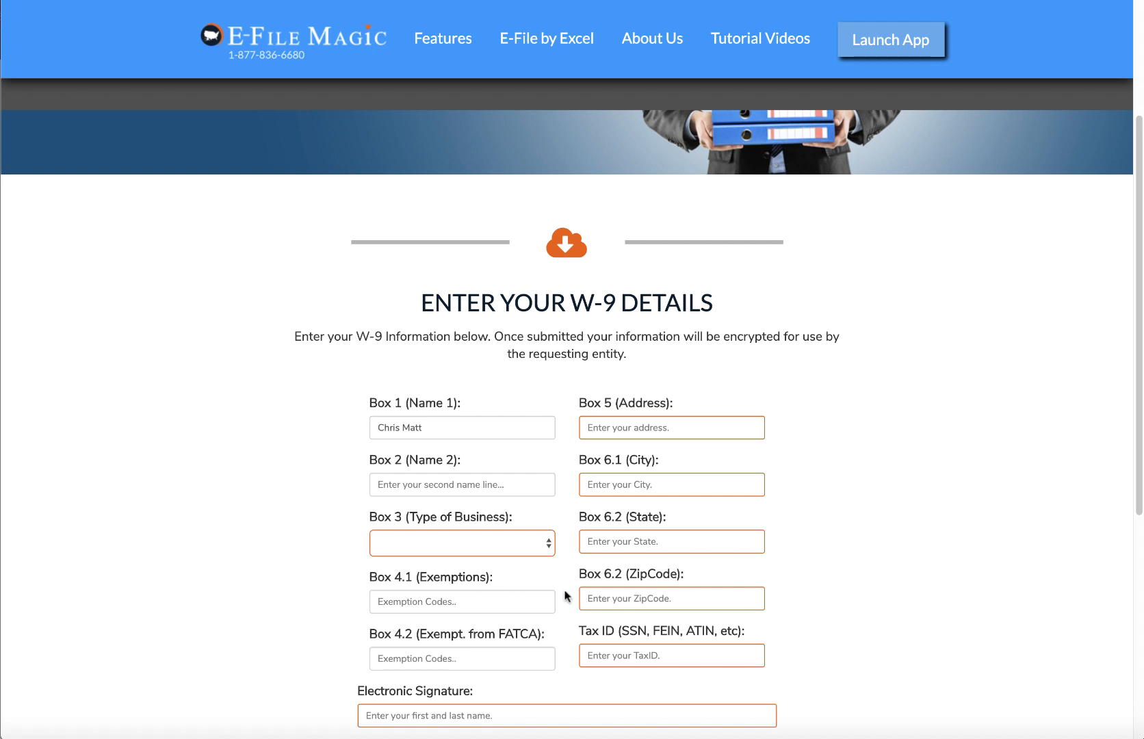
click(531, 547)
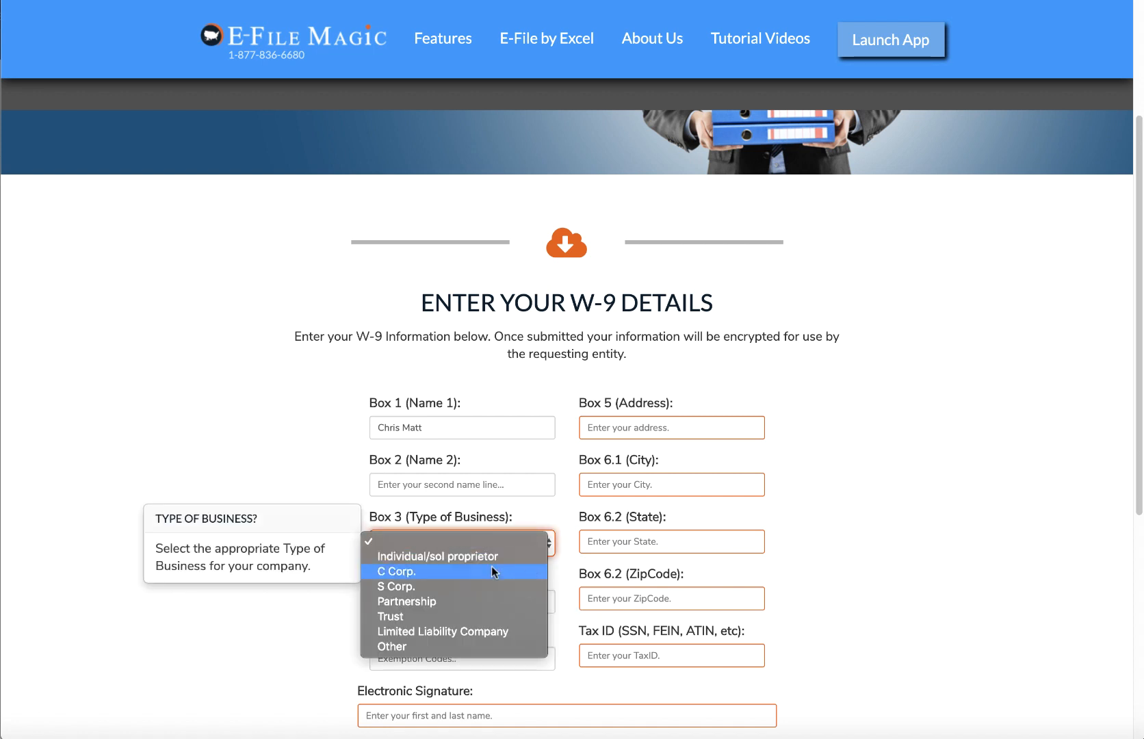
click(491, 571)
click(509, 544)
click(504, 545)
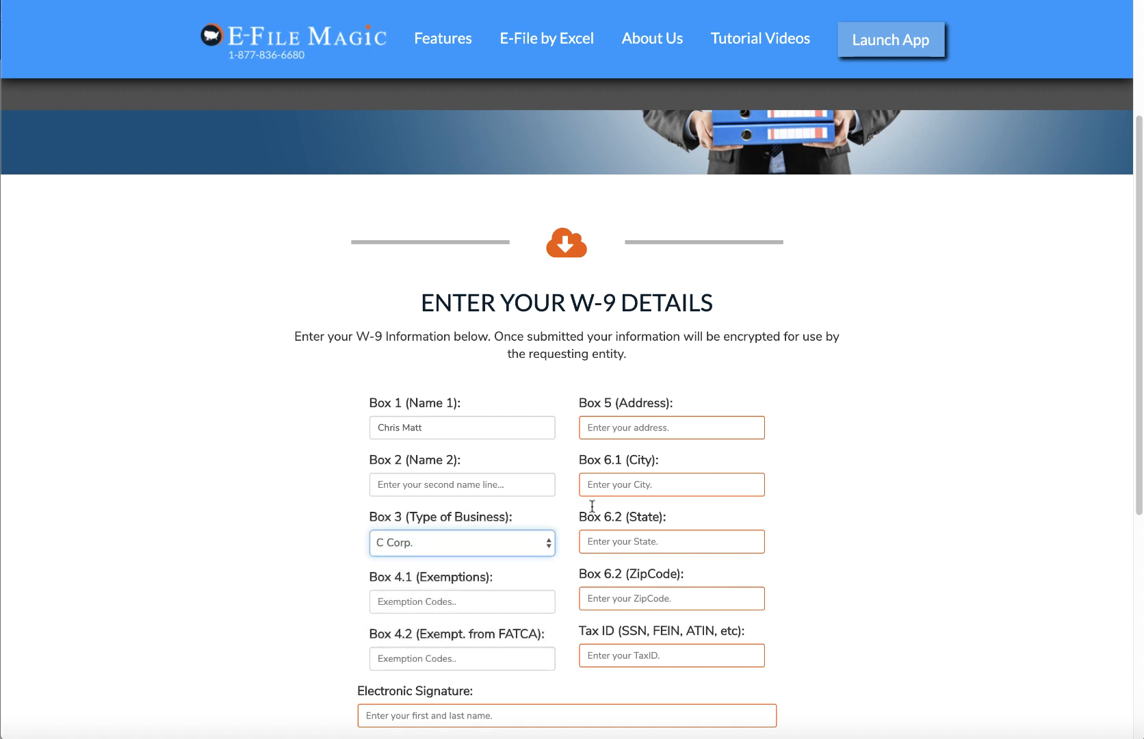
Fill in the taxpayer's street address, city, state, ZIP, tax ID and electronic signature
click(606, 429)
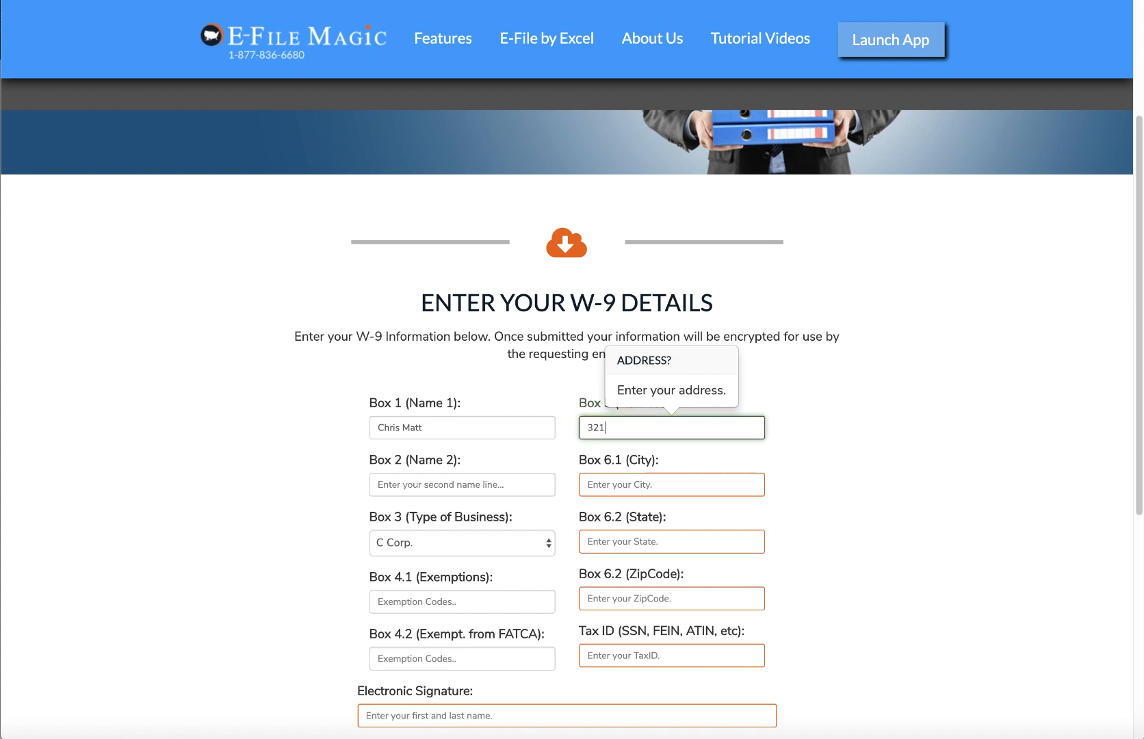
key(Tab)
text(Gresham)
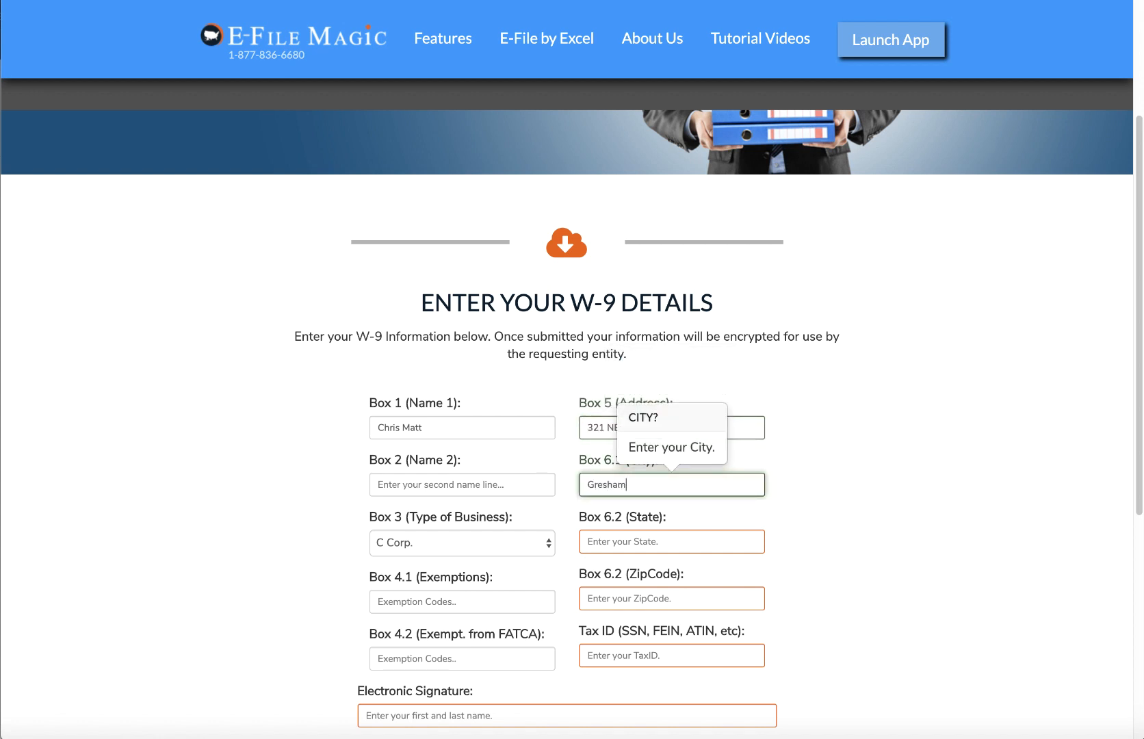
key(Tab)
text(OR)
key(Tab)
text(97030)
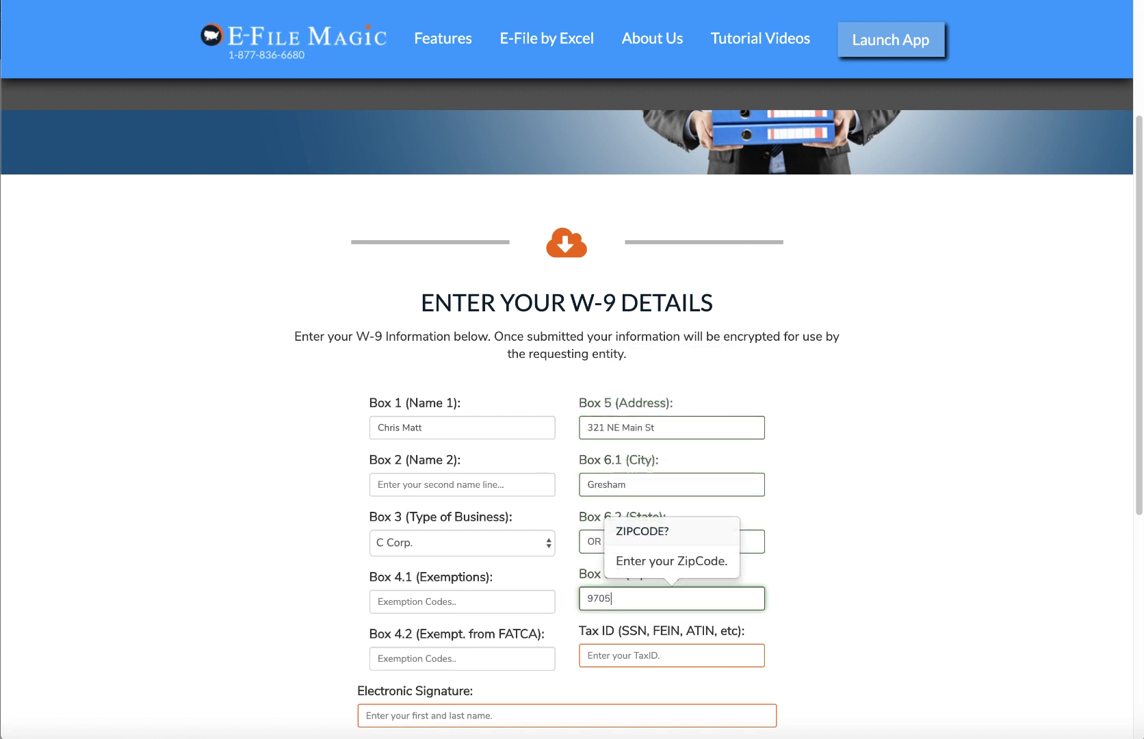
key(Tab)
text(123456789)
key(Tab)
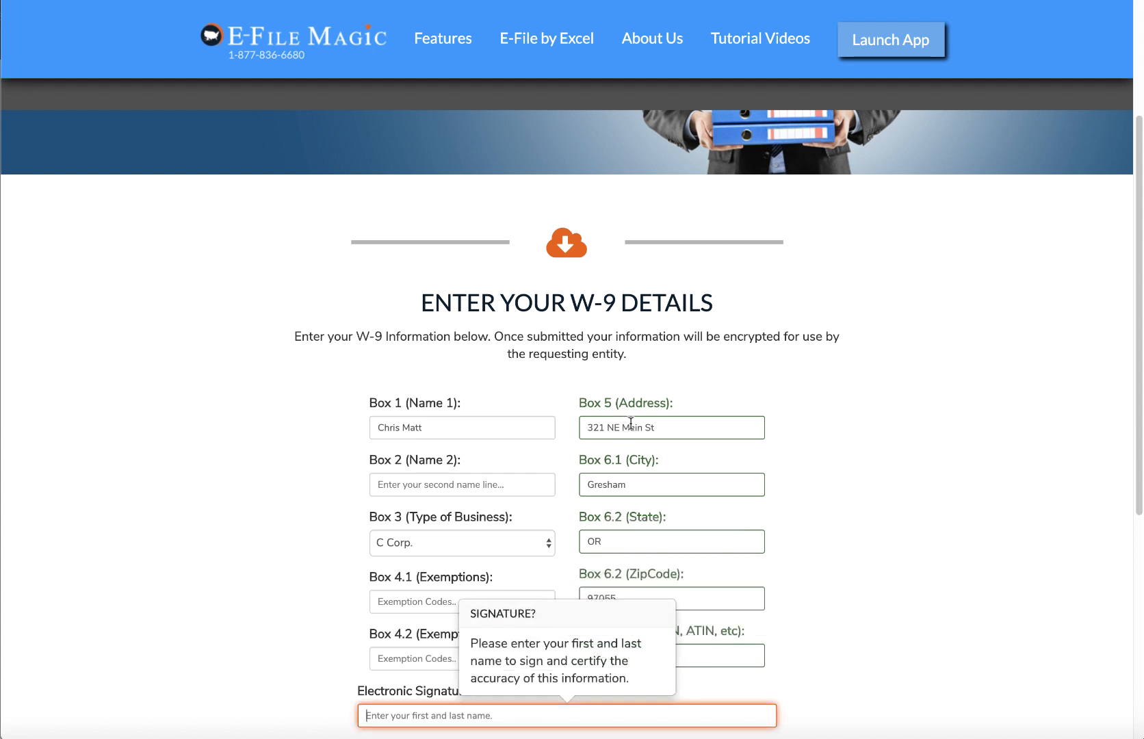
scroll(801, 436, down, 1)
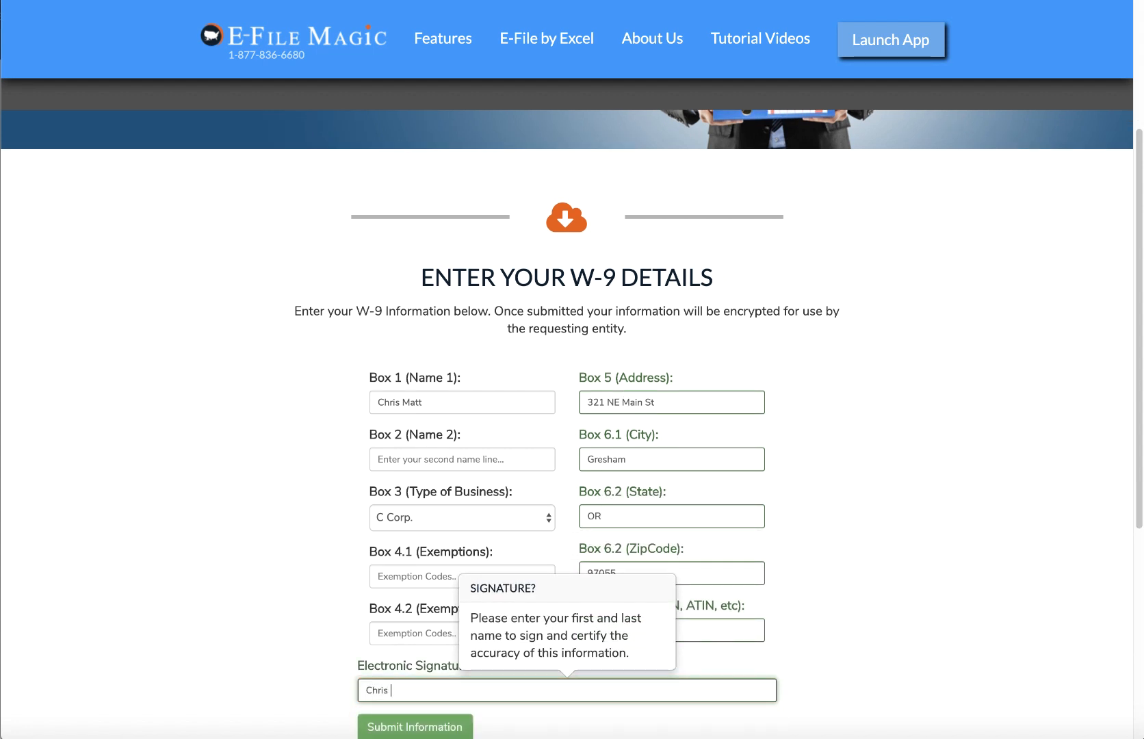
scroll(879, 428, down, 3)
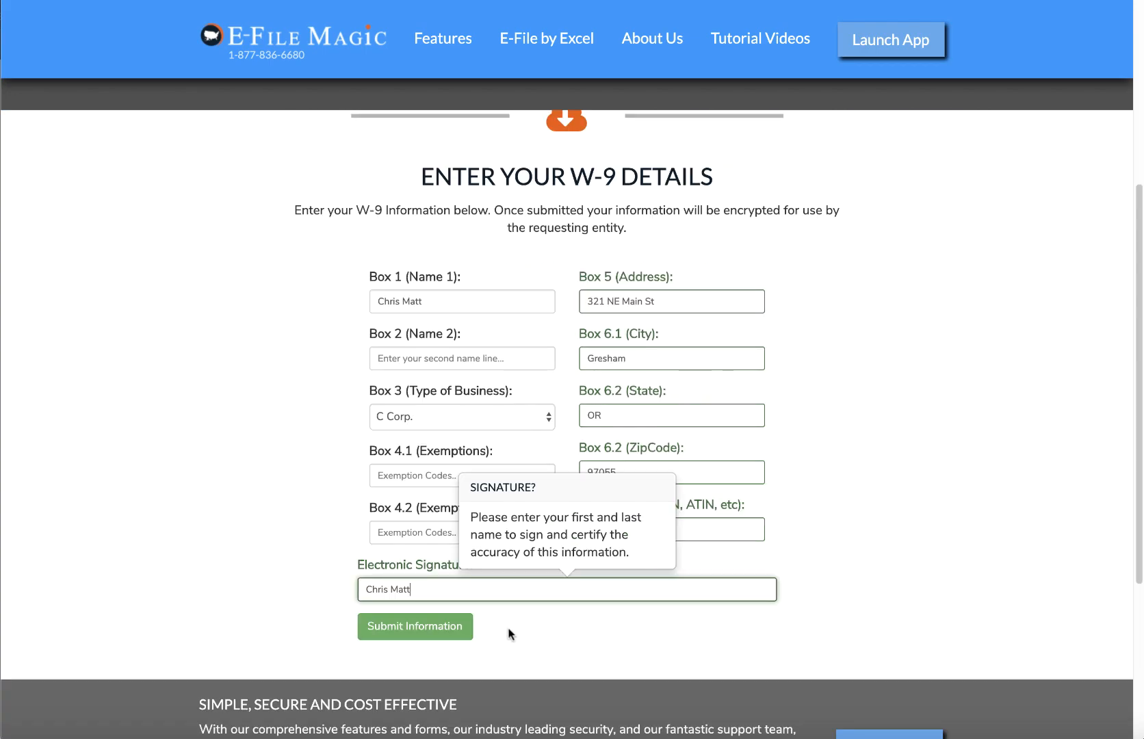
Submit the W-9 information, consent to electronic delivery, and close the thank-you notice
click(409, 628)
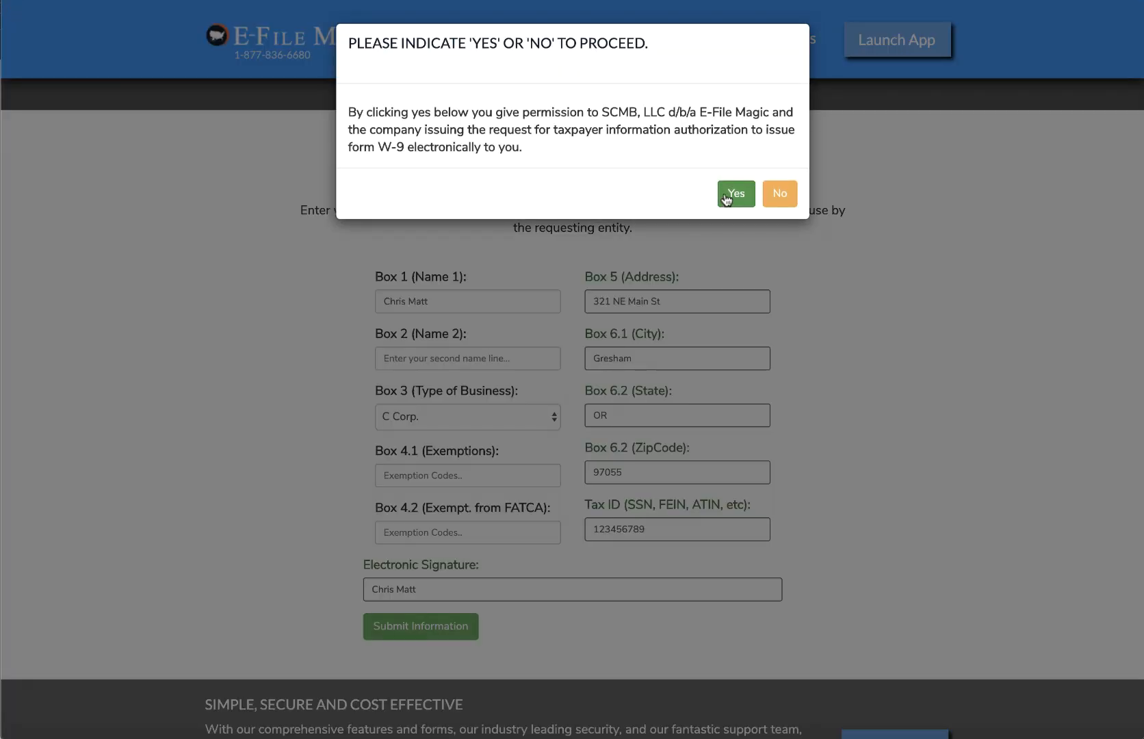
click(727, 195)
click(771, 150)
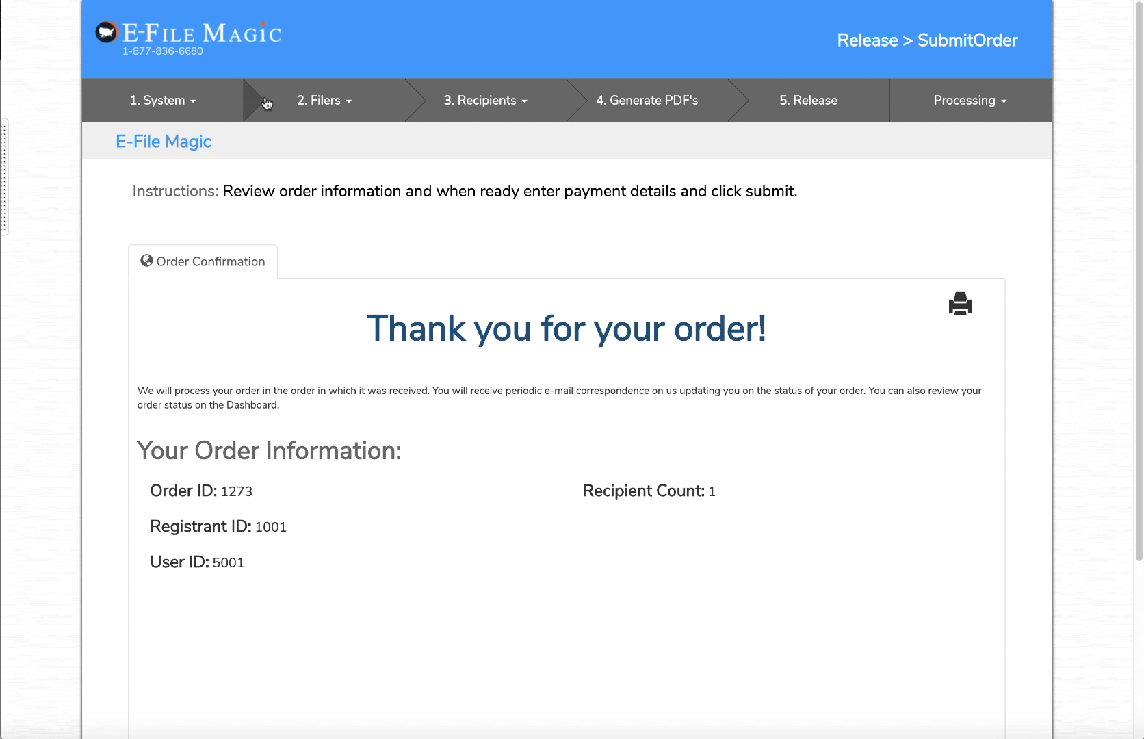
click(309, 102)
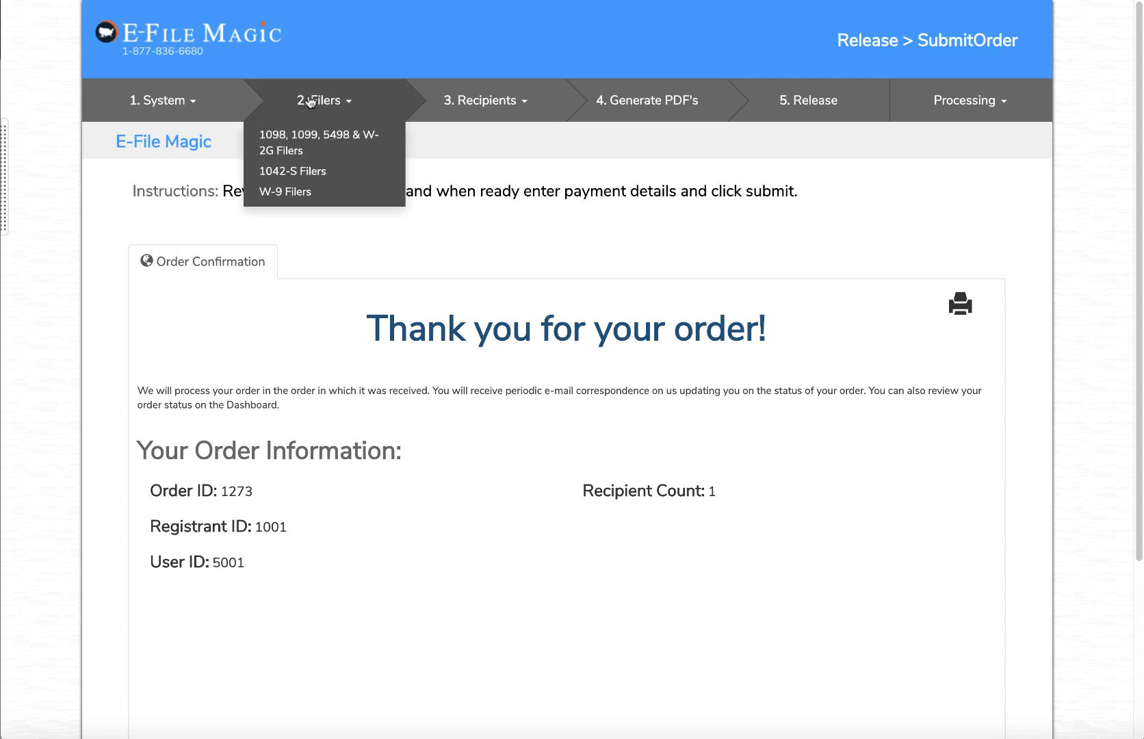
Make E-File Magic the active W-9 filer and open the recipient management page
click(307, 191)
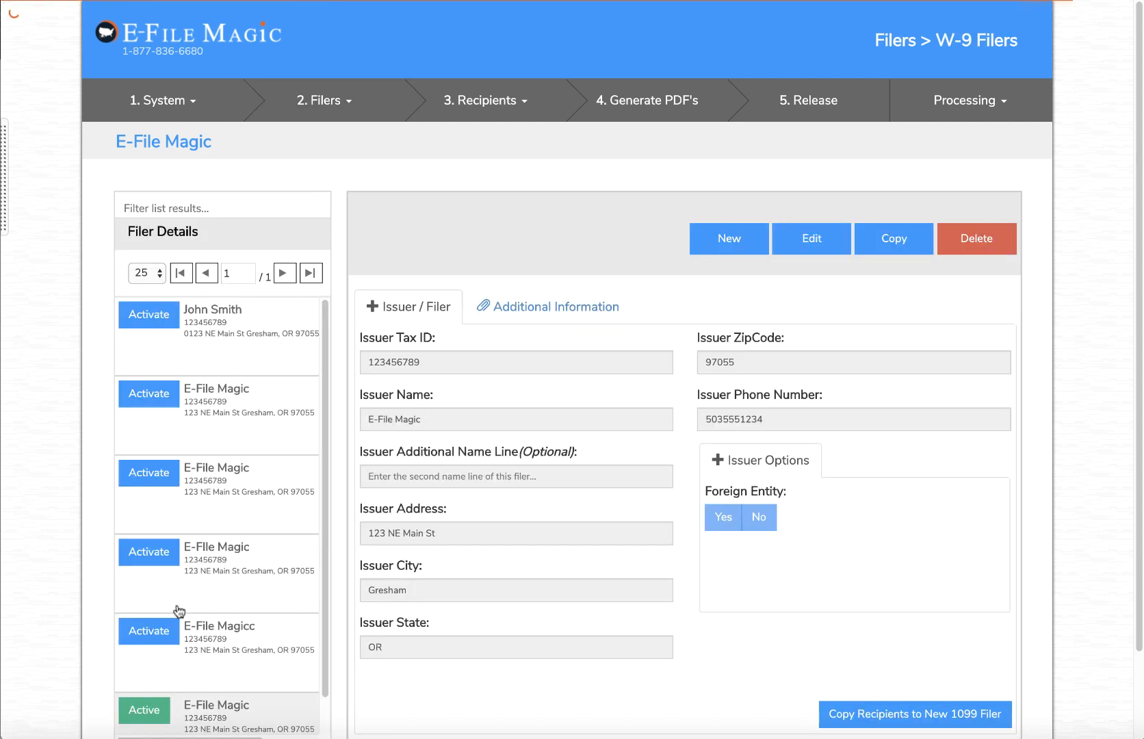
click(175, 619)
click(481, 108)
click(470, 130)
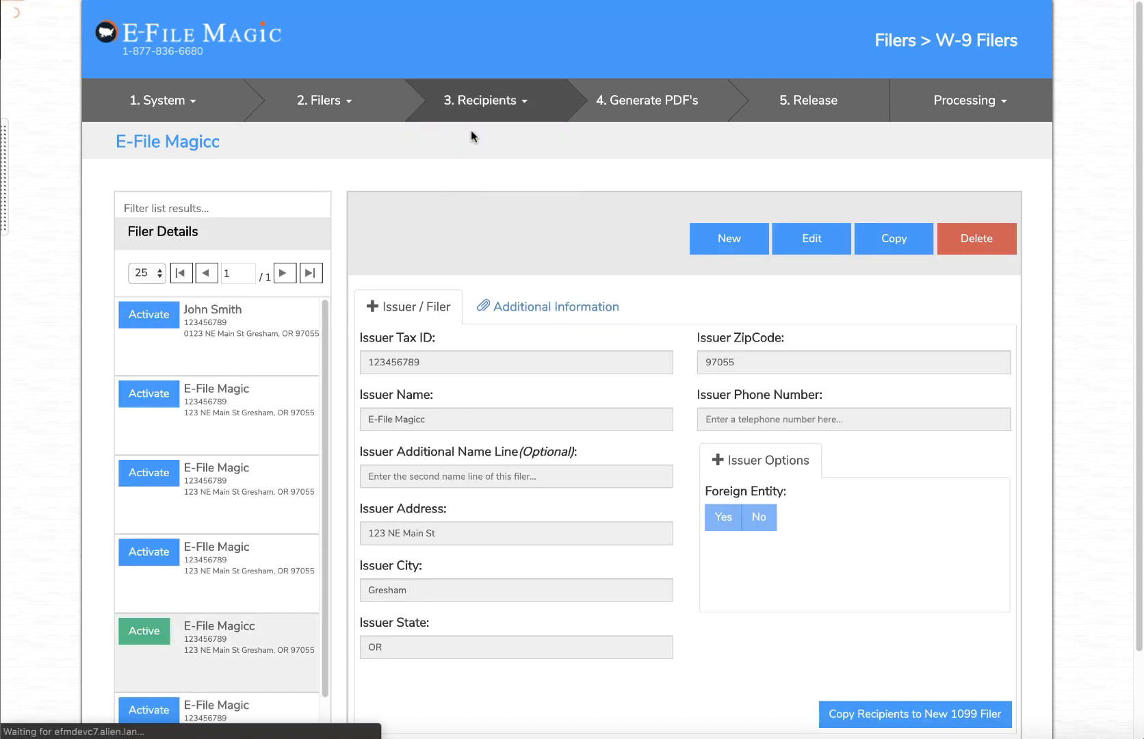
Reload the recipient list and review the signed W-9 showing C Corporation and the 2019-08-12 e-signature
scroll(581, 321, down, 4)
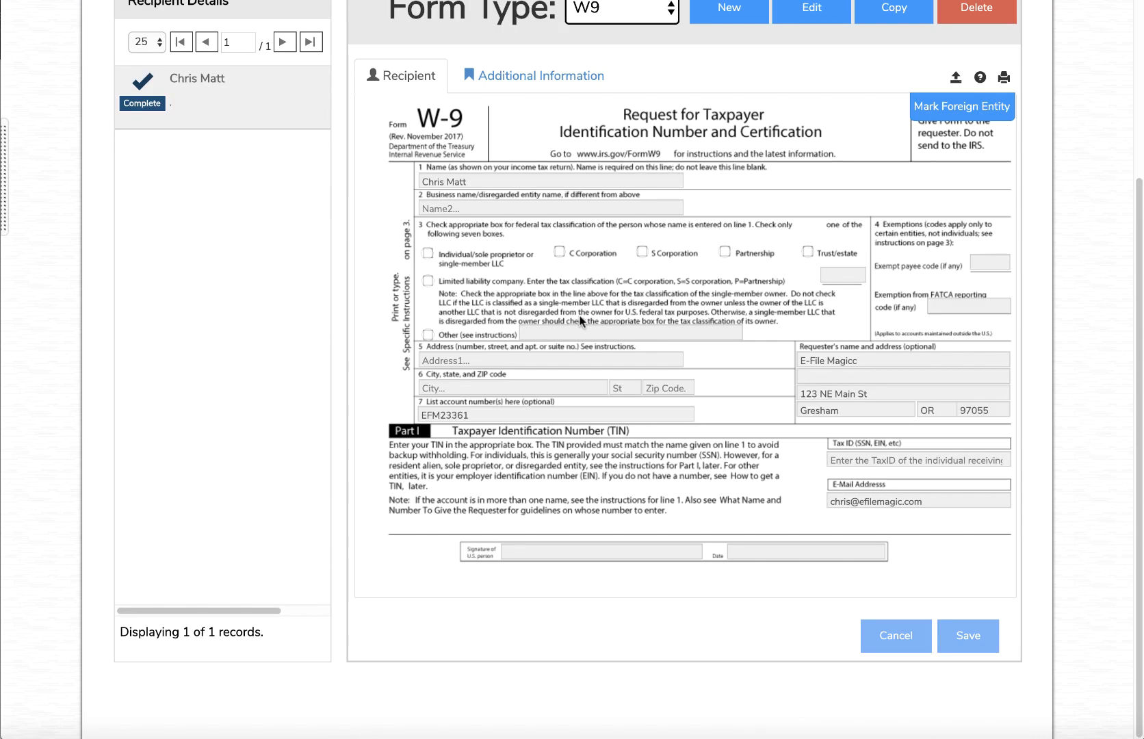
scroll(411, 308, up, 4)
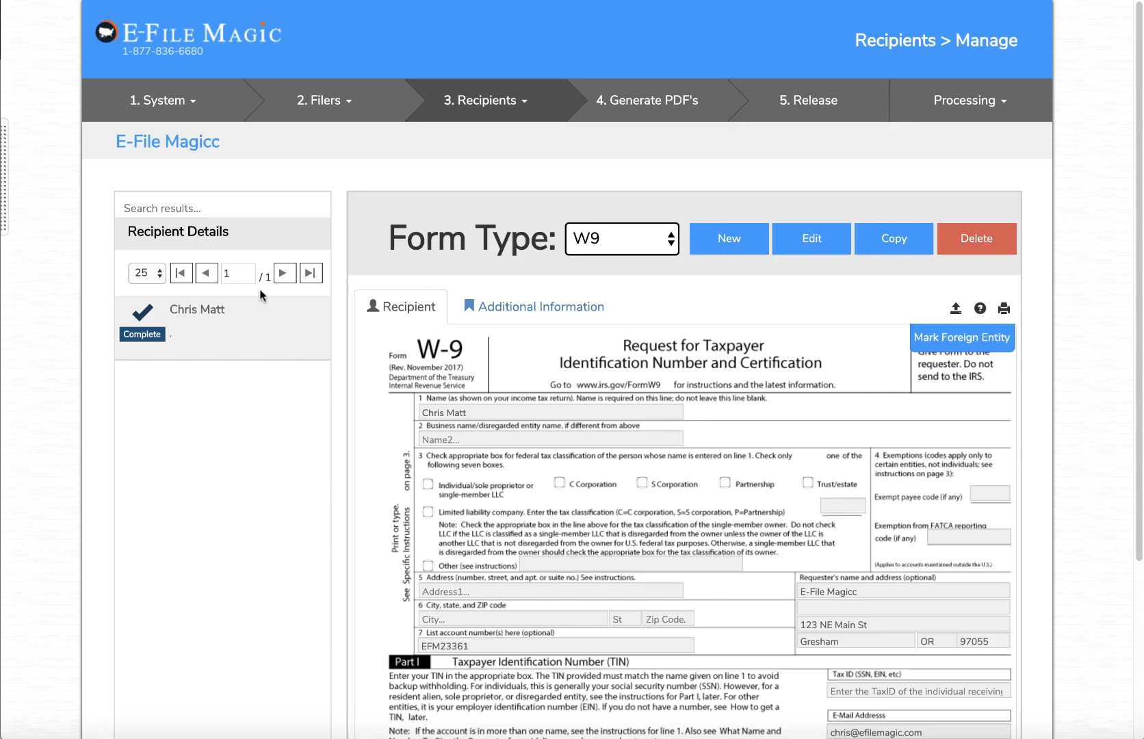
click(74, 2)
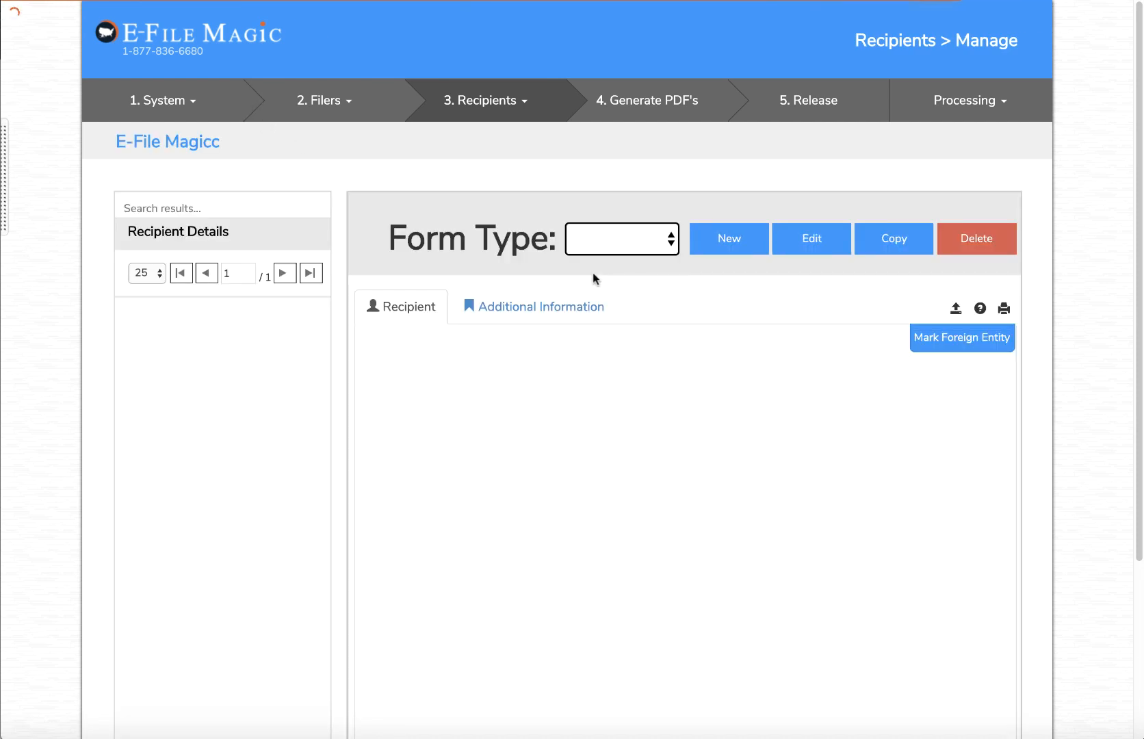
scroll(492, 354, down, 4)
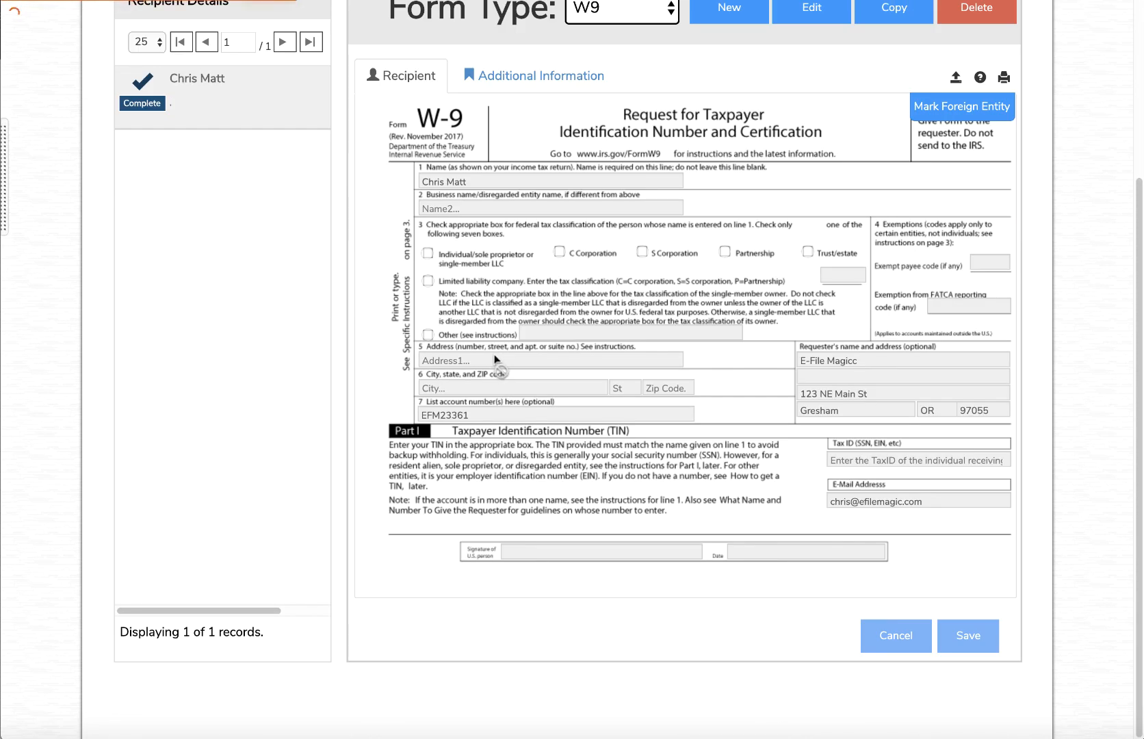
scroll(494, 357, up, 3)
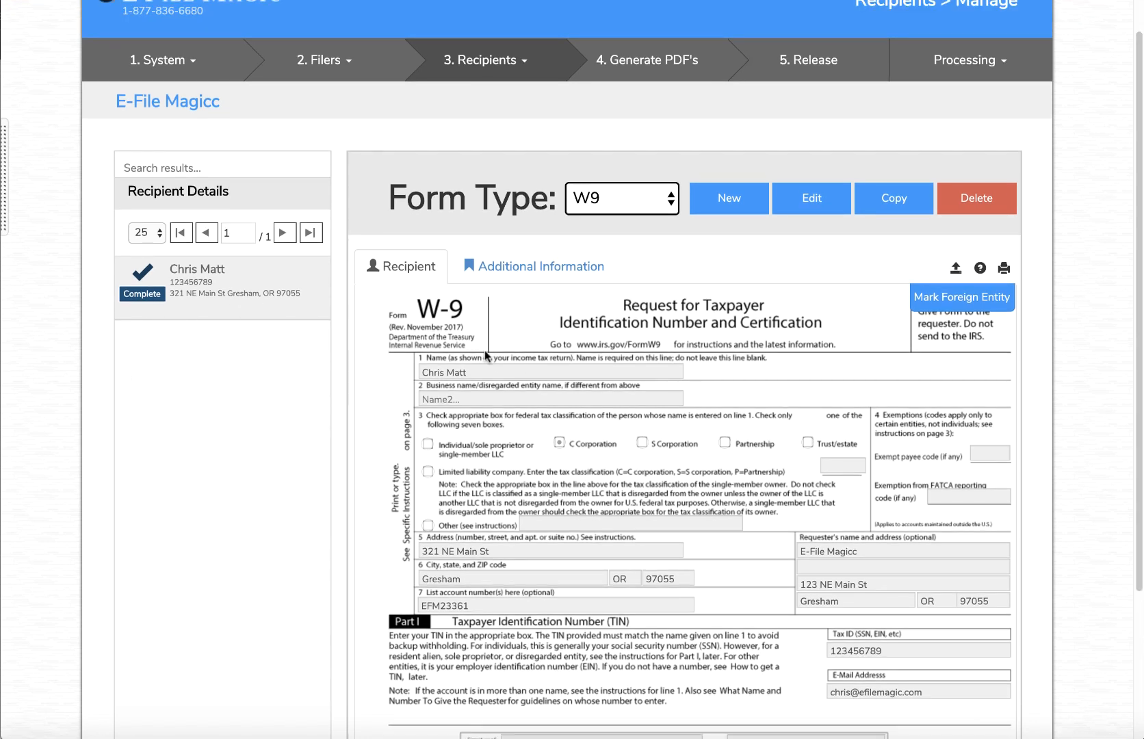
scroll(500, 424, down, 3)
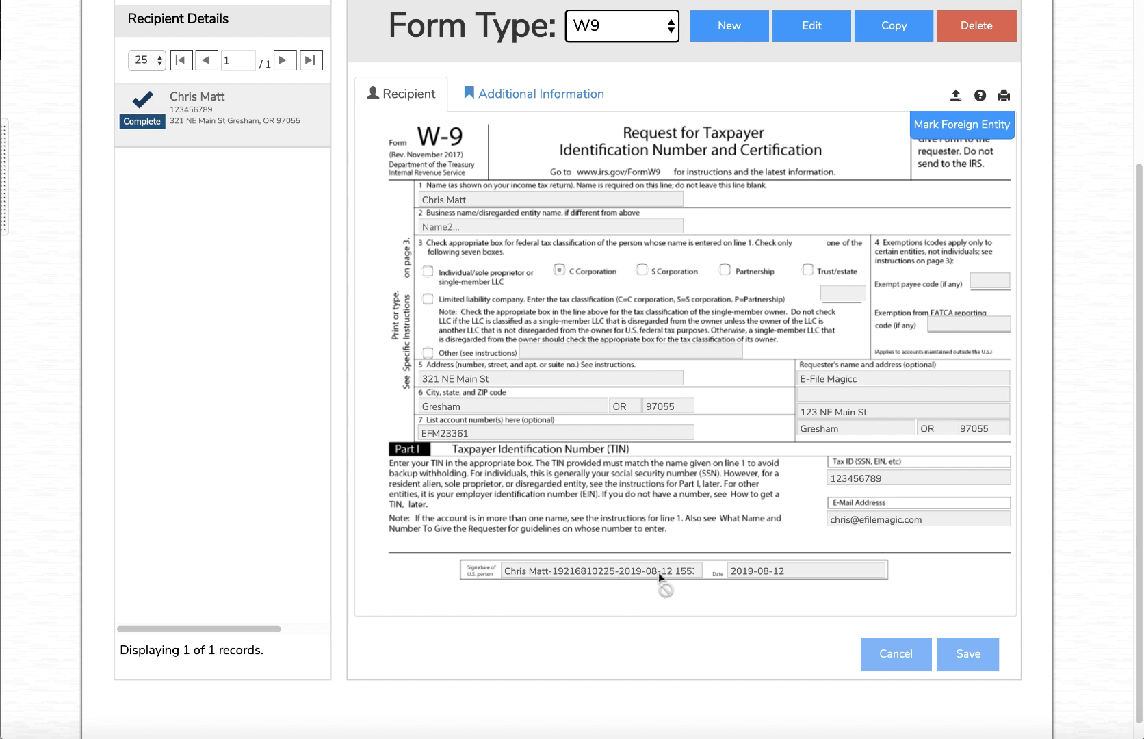
scroll(658, 572, up, 3)
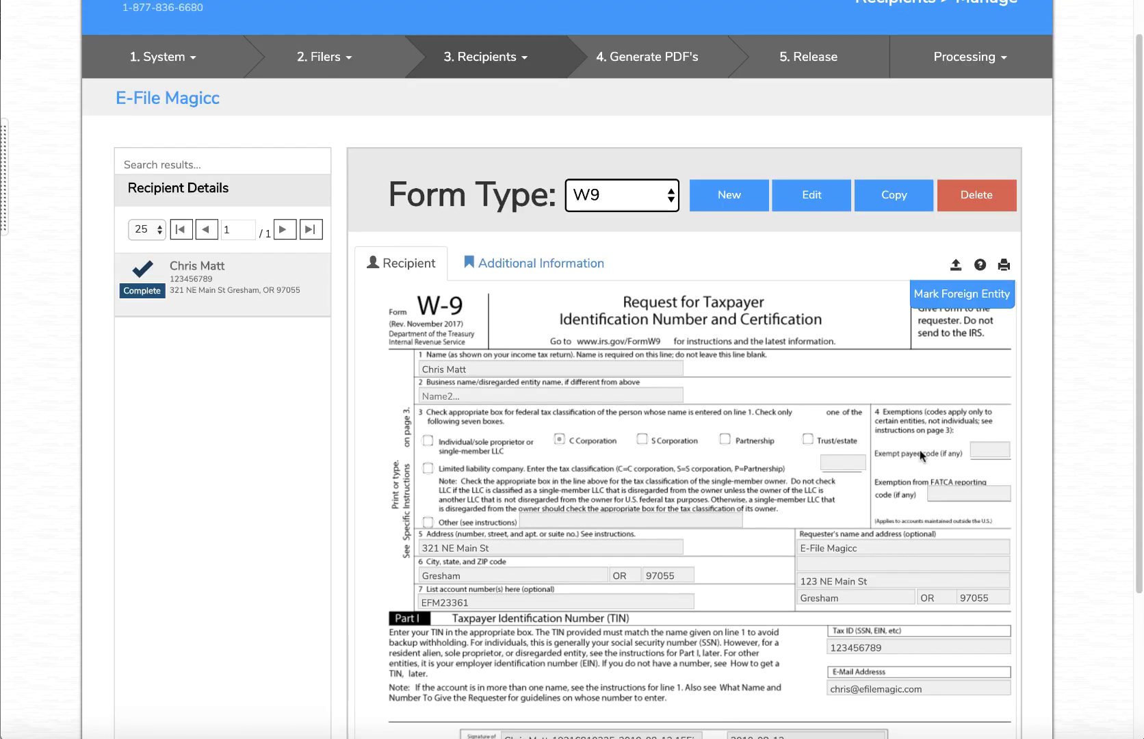
Generate a PDF of the recipient's W-9, review it in the viewer, and return to the form
click(1004, 266)
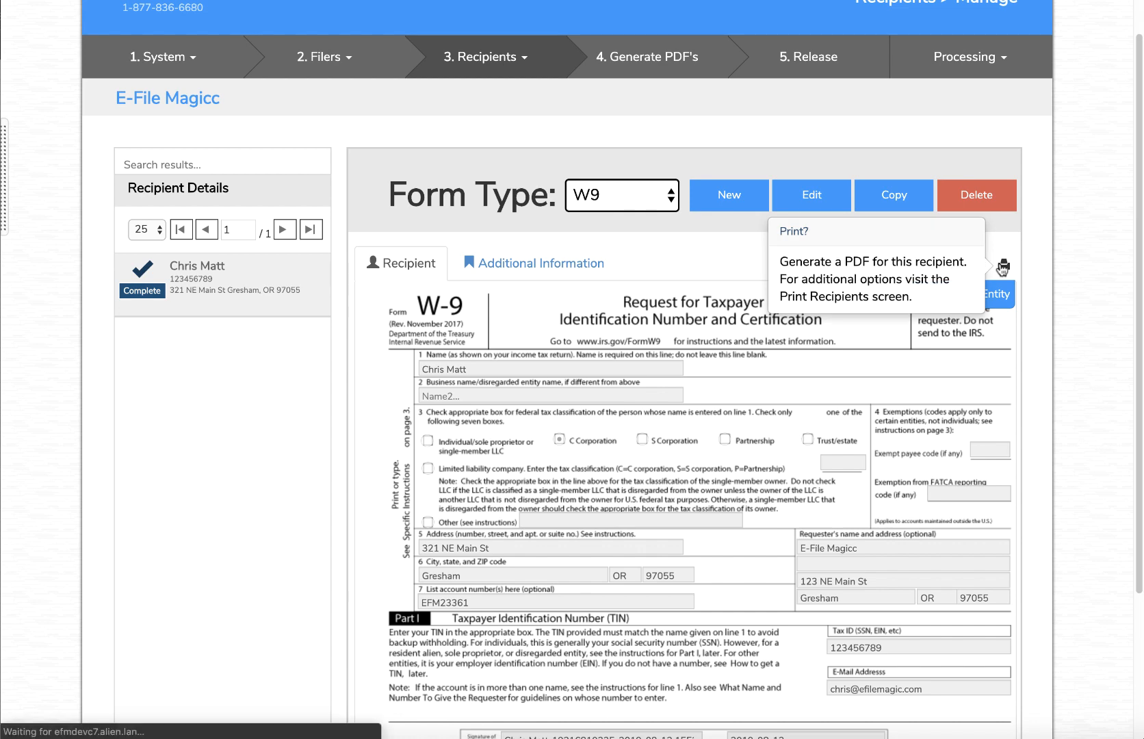
click(89, 720)
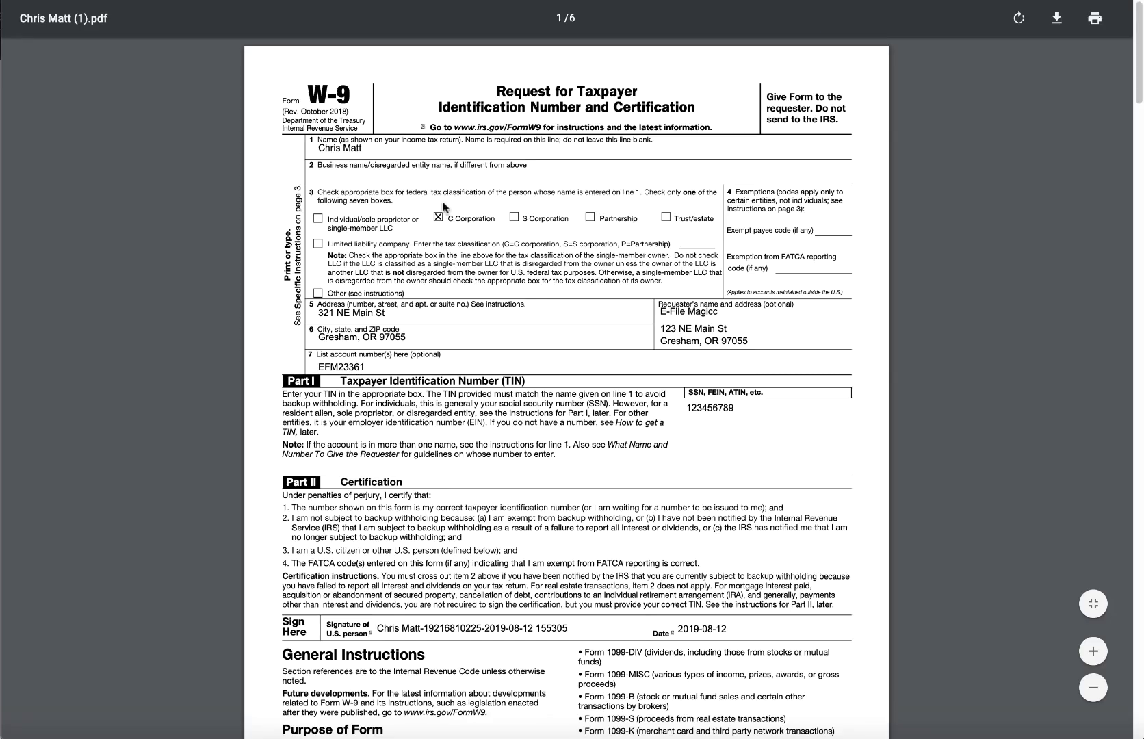
scroll(573, 472, down, 8)
scroll(573, 472, up, 8)
click(232, 1)
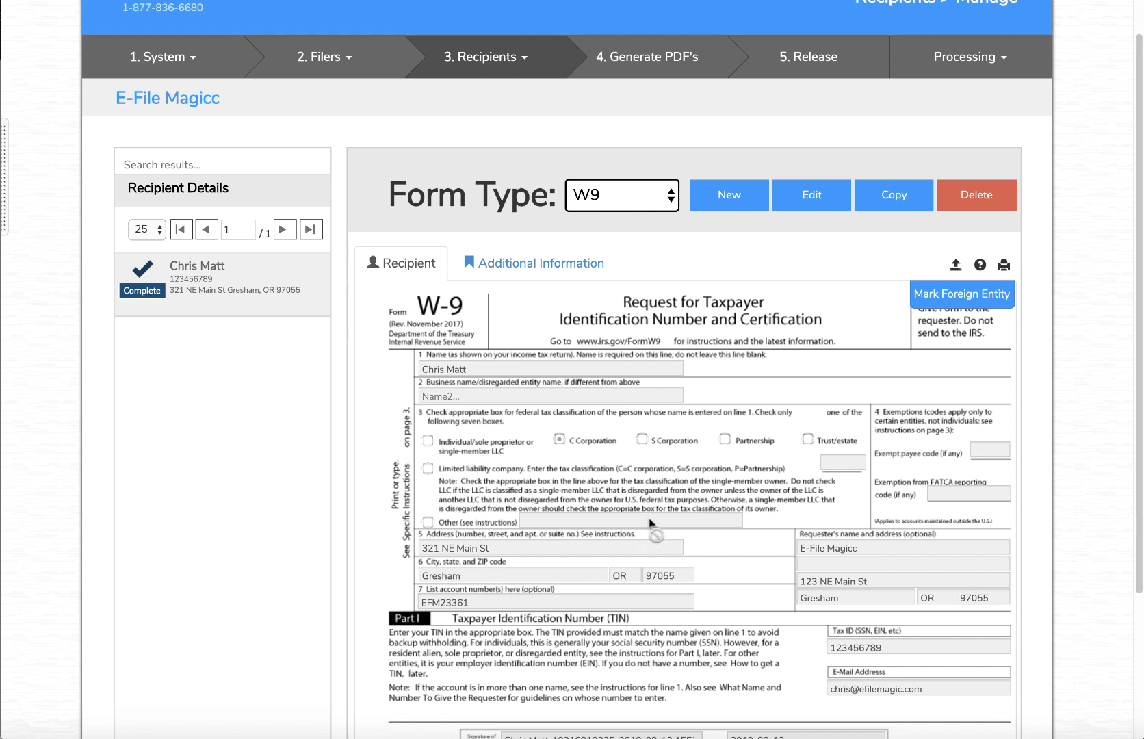
scroll(642, 504, up, 1)
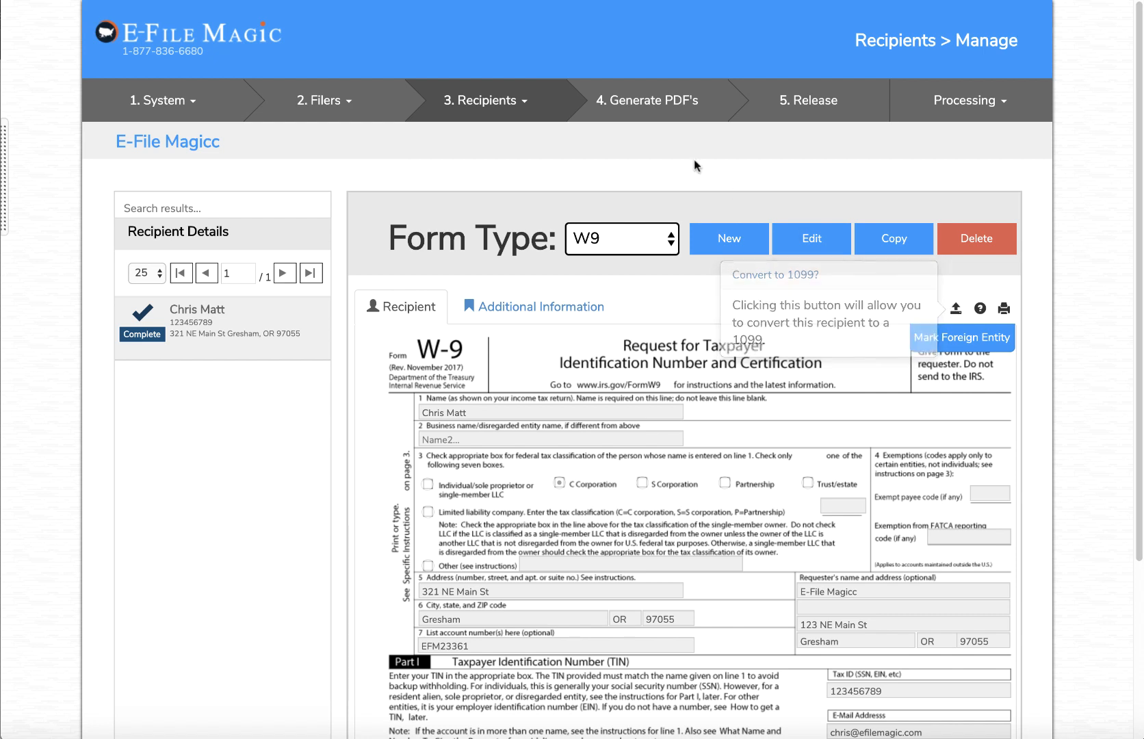
Start the Convert to 1099 action for the W-9 recipient and browse the 1099 filer list
click(481, 94)
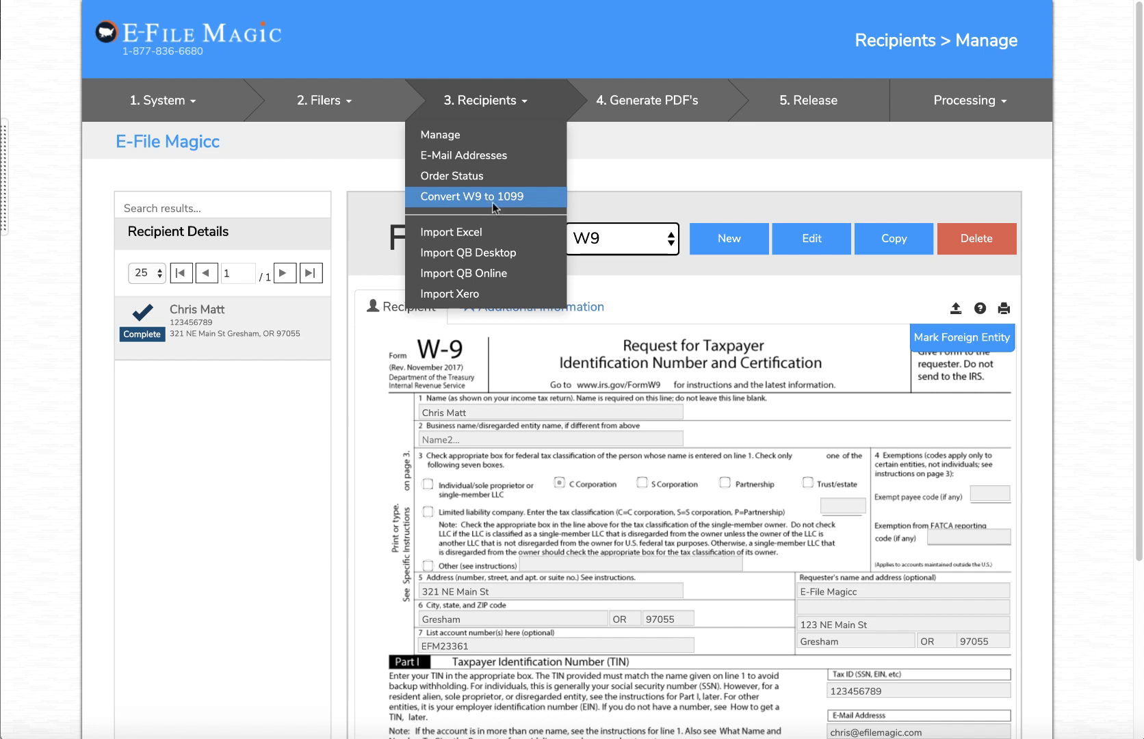
click(956, 314)
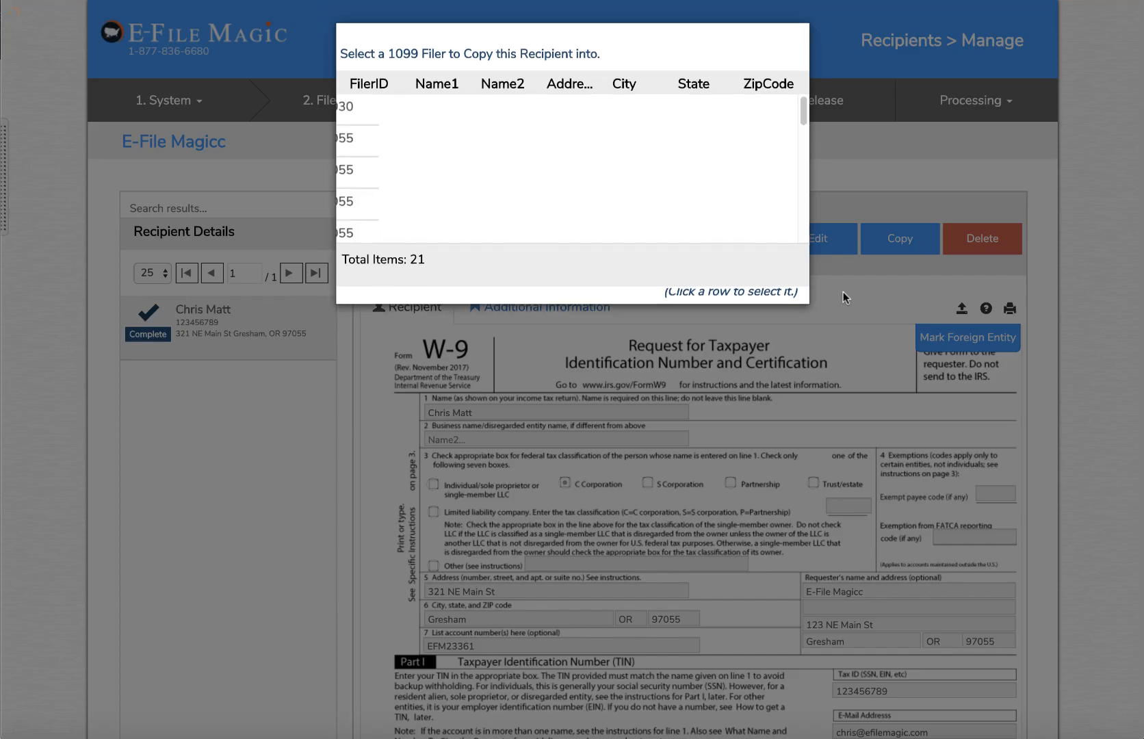
scroll(609, 156, down, 2)
scroll(588, 164, down, 5)
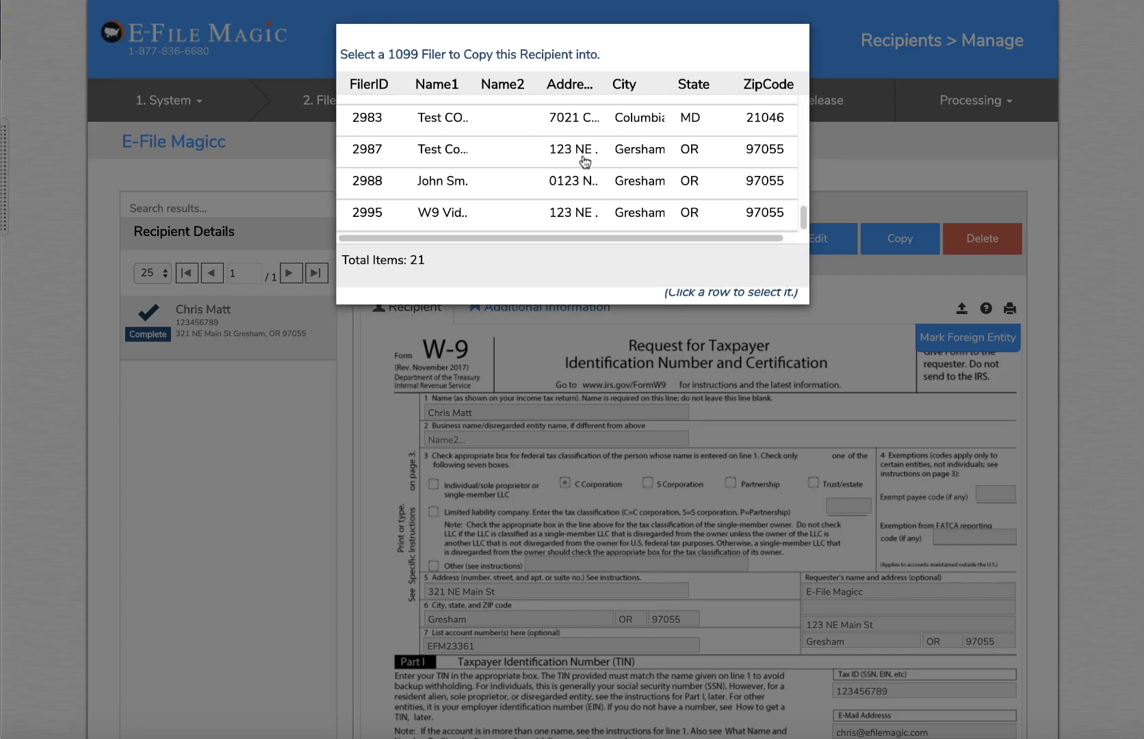
scroll(518, 158, up, 5)
scroll(512, 156, down, 5)
scroll(510, 158, down, 3)
Copy the recipient into the W9 Video filer and dismiss the success message
click(443, 217)
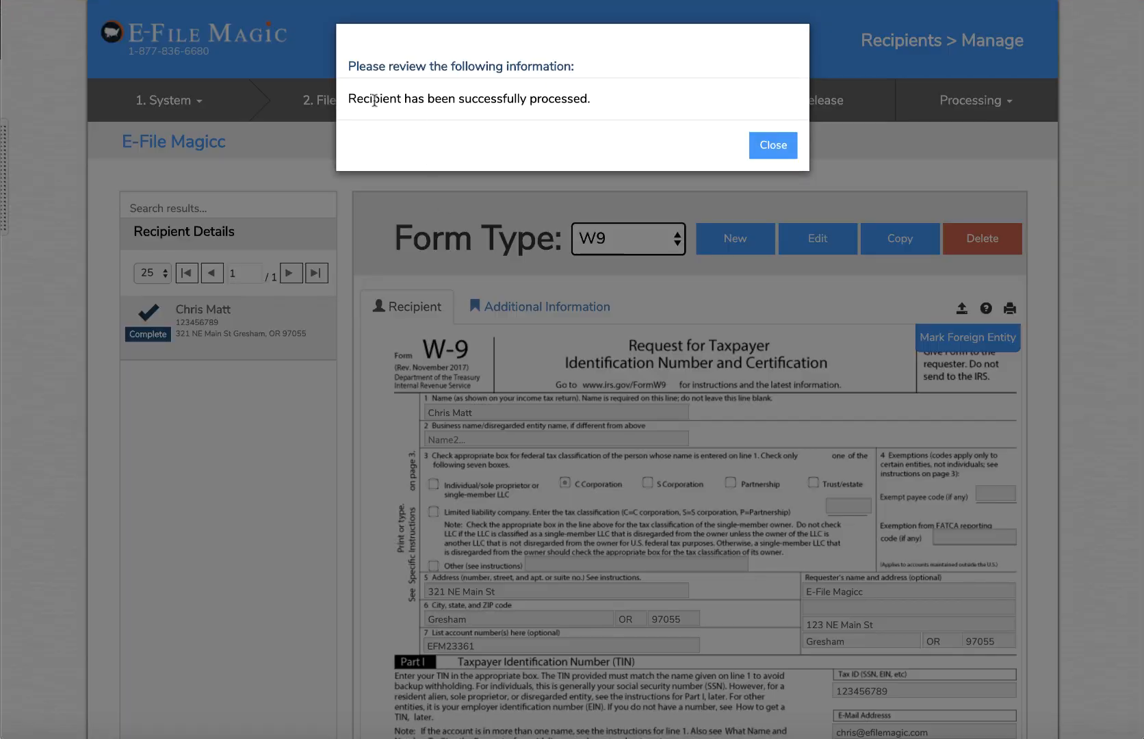
drag(350, 101, 647, 109)
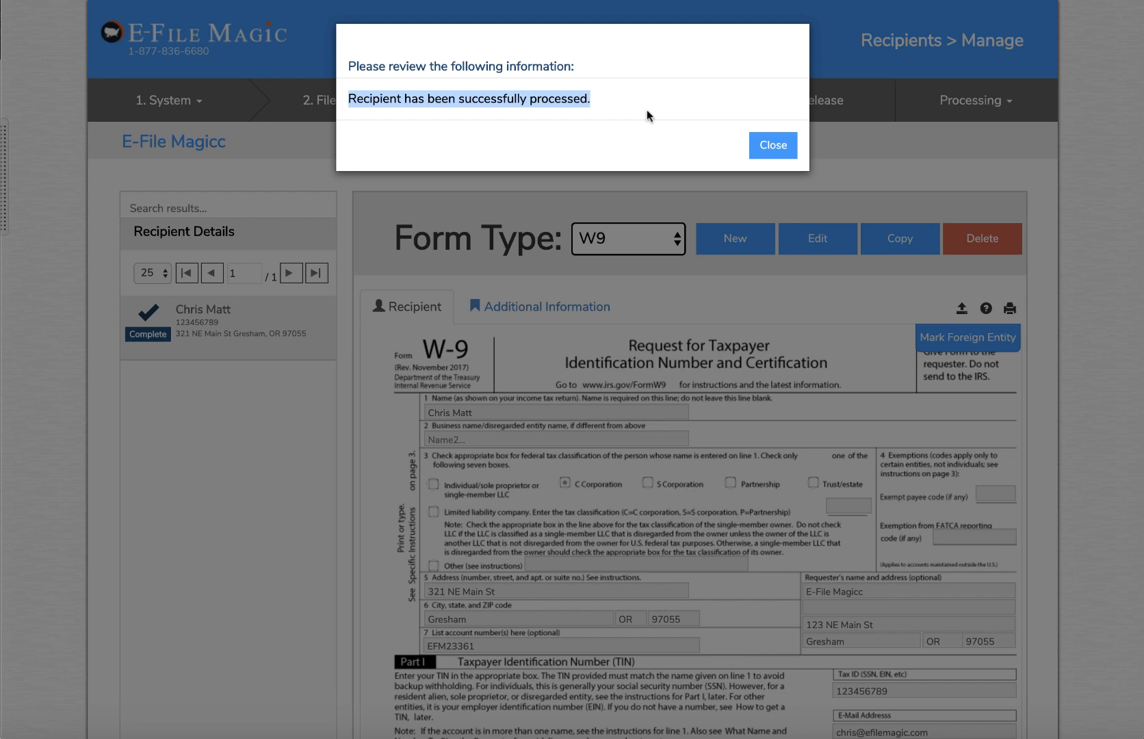
click(774, 146)
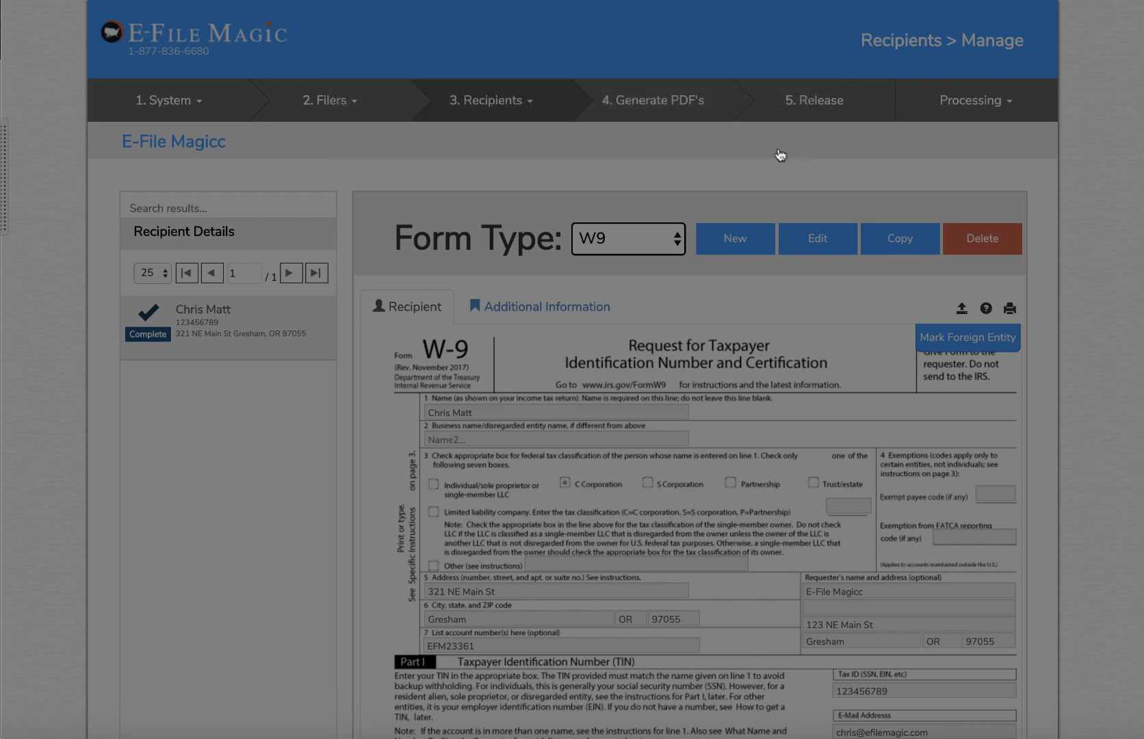
click(321, 100)
Search the 1099 filers for 'Video' and activate W9 Video - Test Company
click(329, 132)
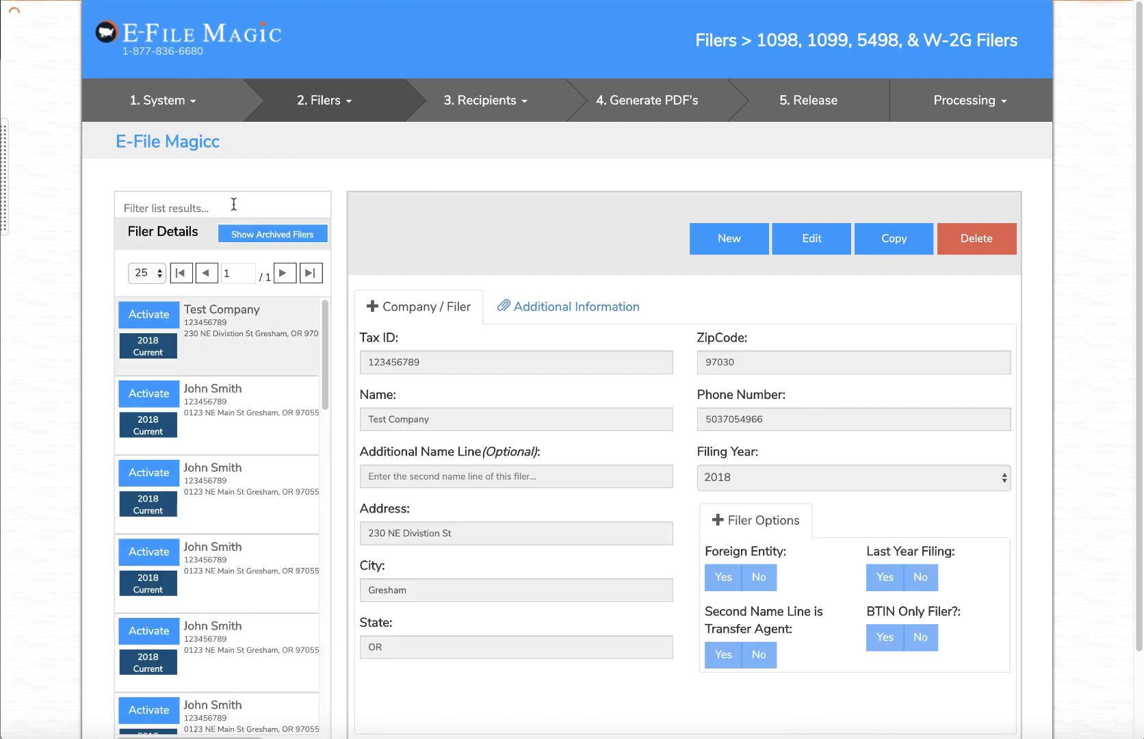
click(233, 205)
text(Video)
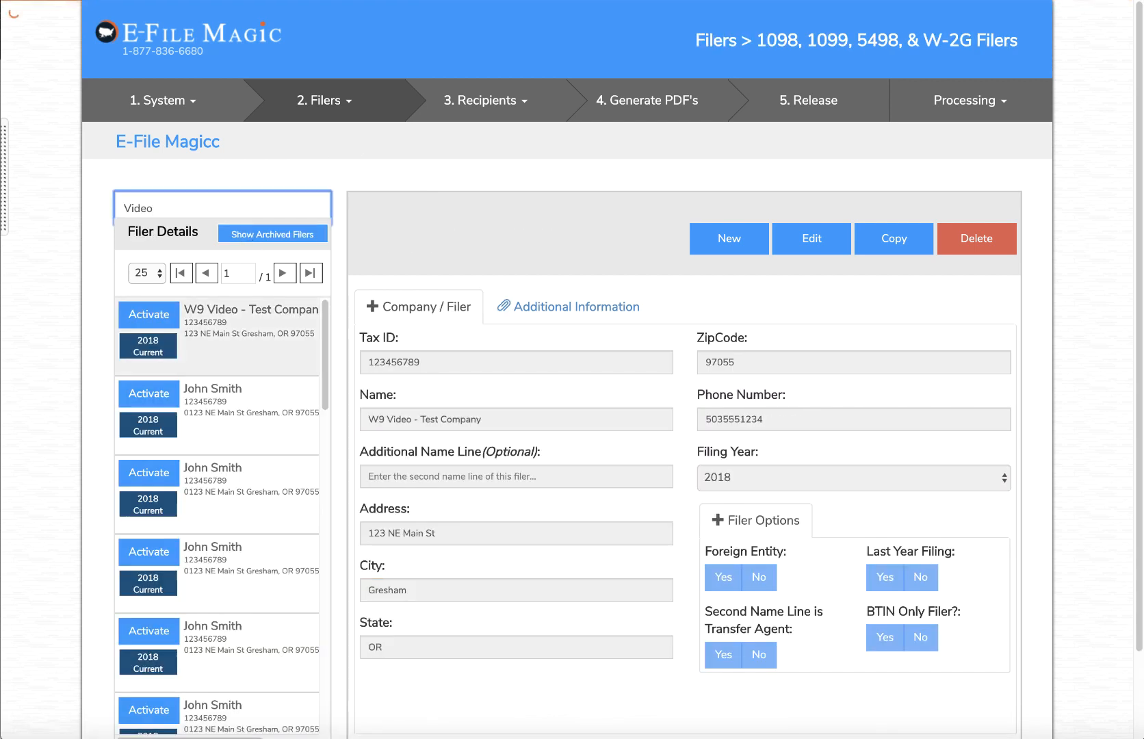
click(159, 319)
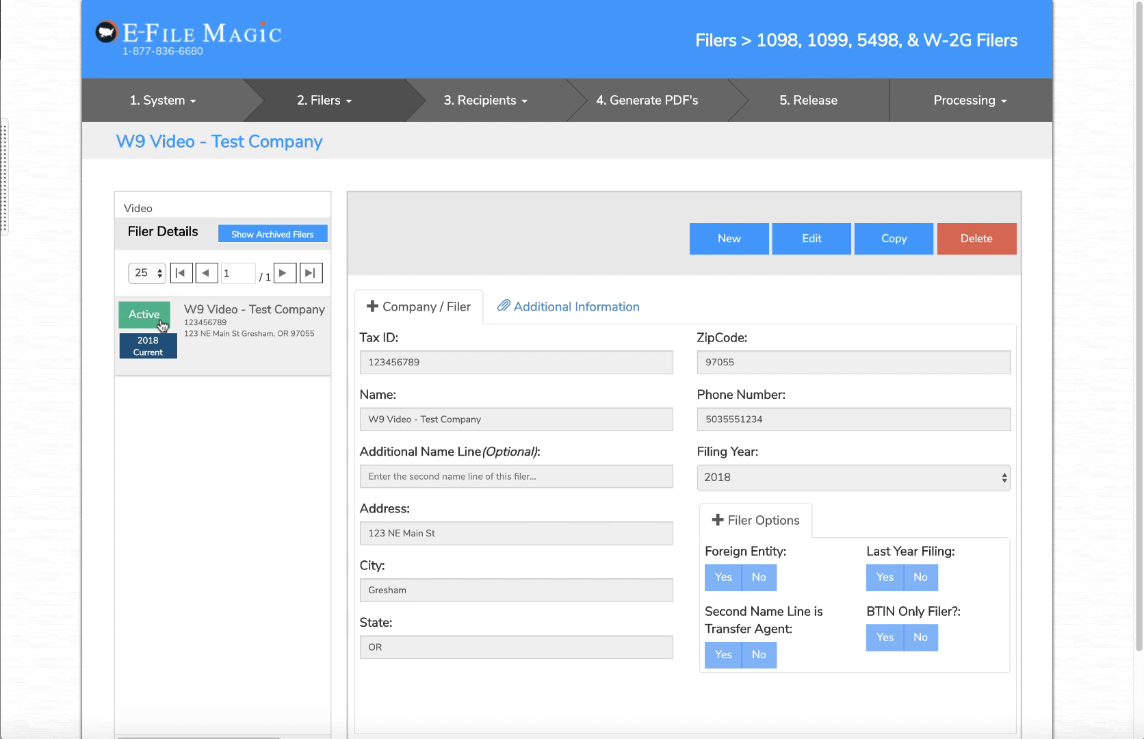
Open the filer's converted 1099-MISC recipient and check its Validation Error List
click(510, 127)
click(500, 134)
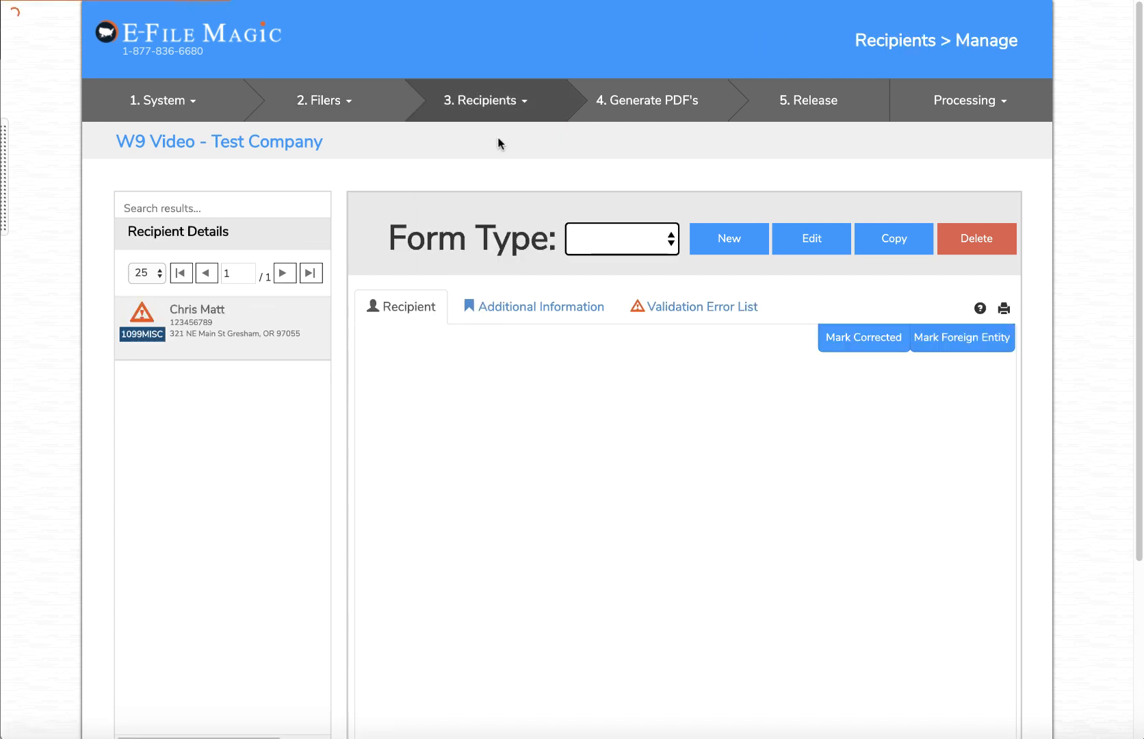
scroll(740, 489, down, 3)
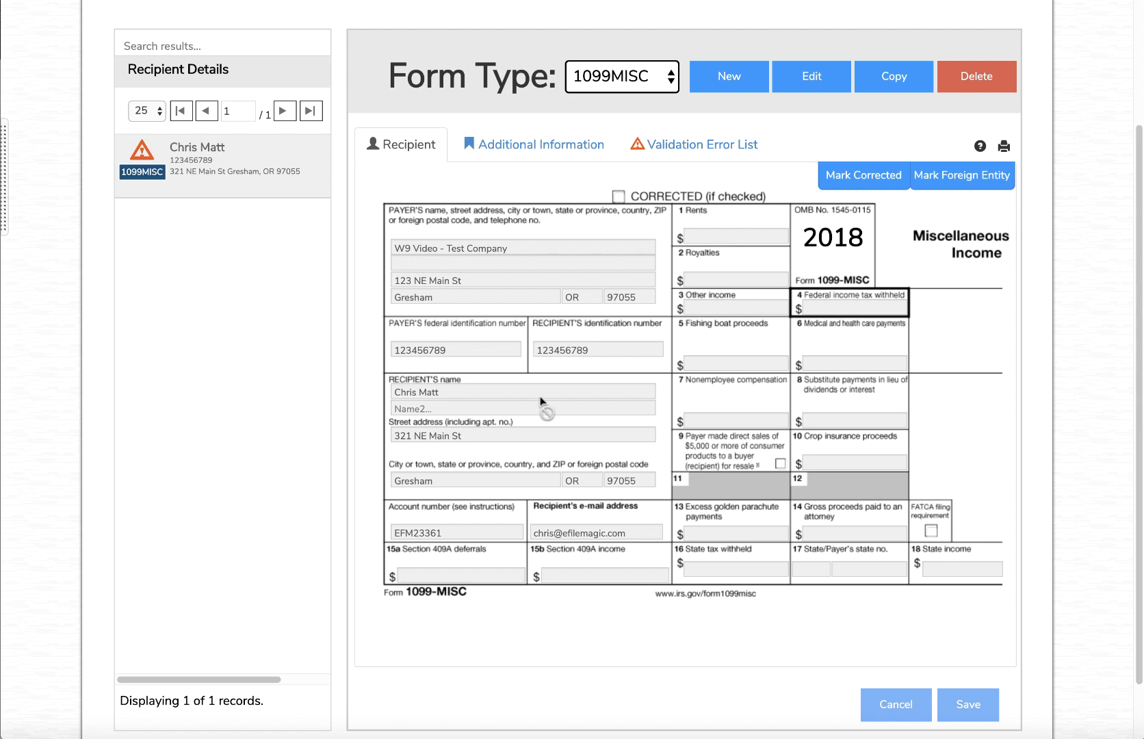
scroll(538, 362, up, 2)
click(666, 225)
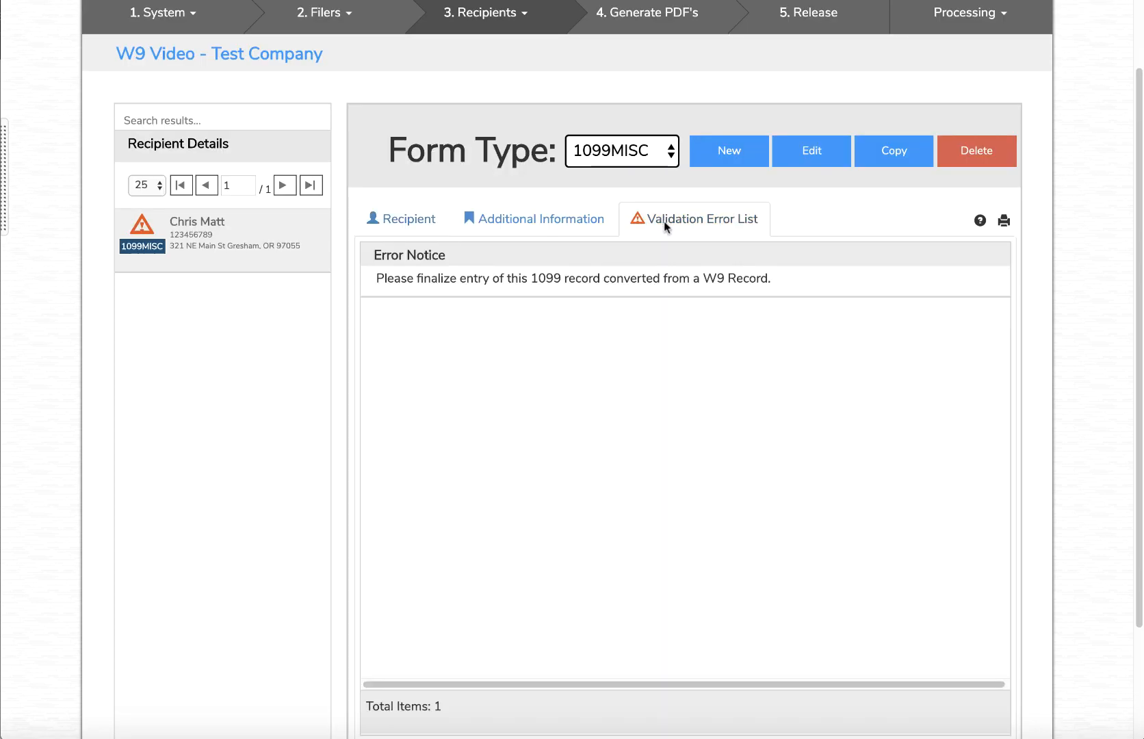
click(409, 222)
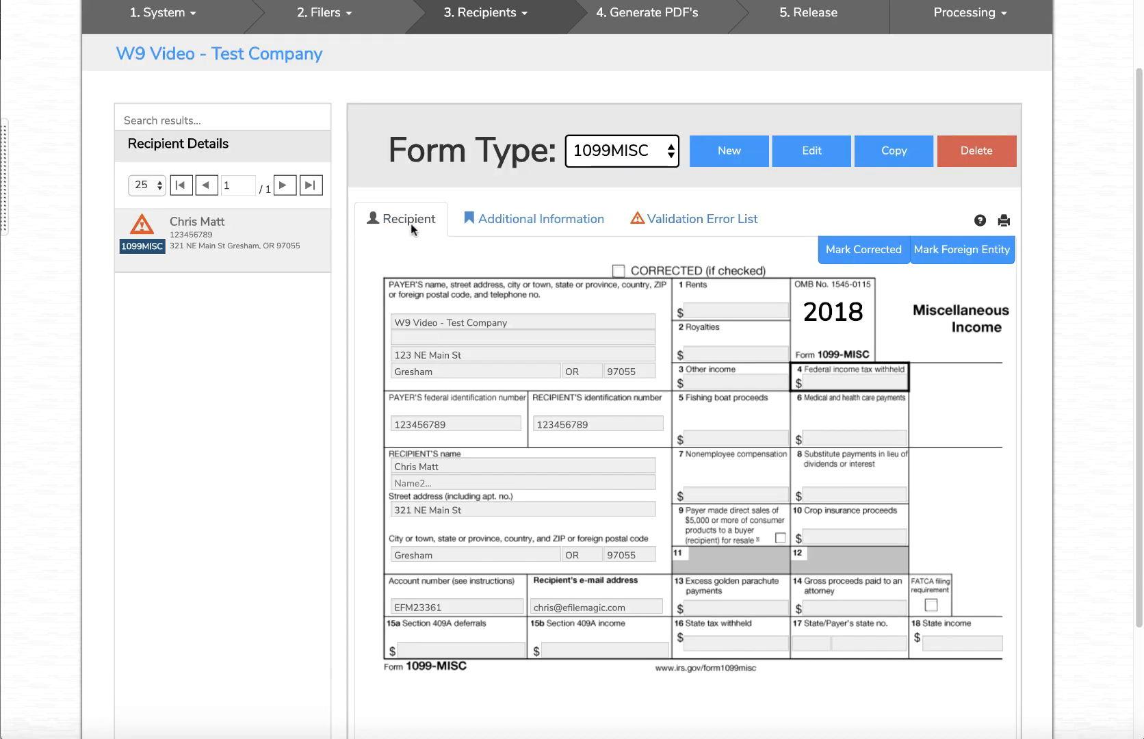